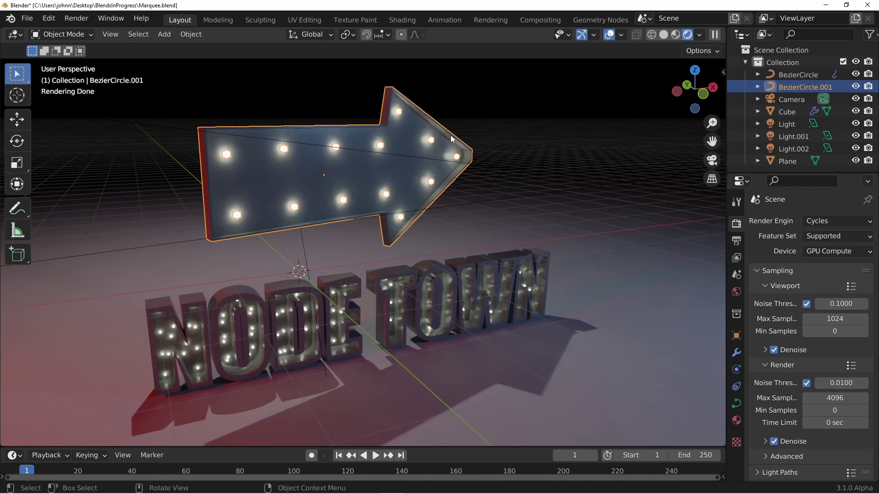
- Orbit the view to face the finished marquee arrow sign
middle_click_drag(450, 136, 377, 169)
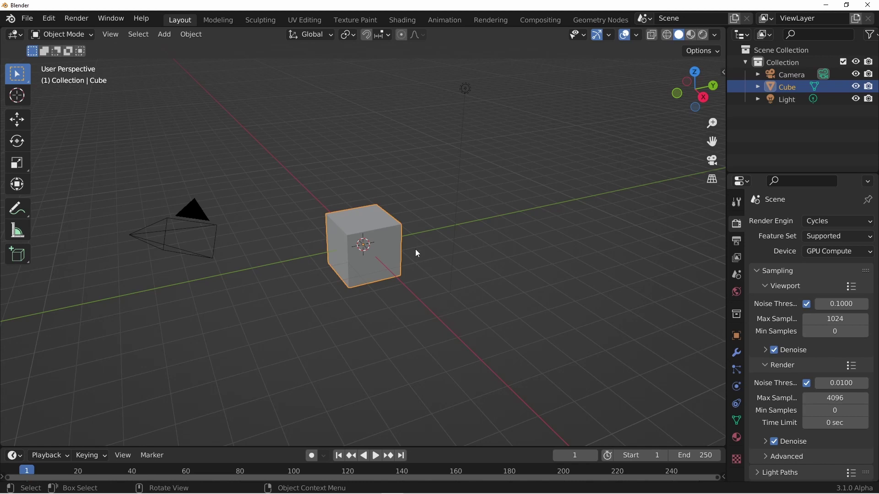
- Replace the default cube with a Bezier circle
key("Delete")
key("shift+a")
mouse_move(399, 256)
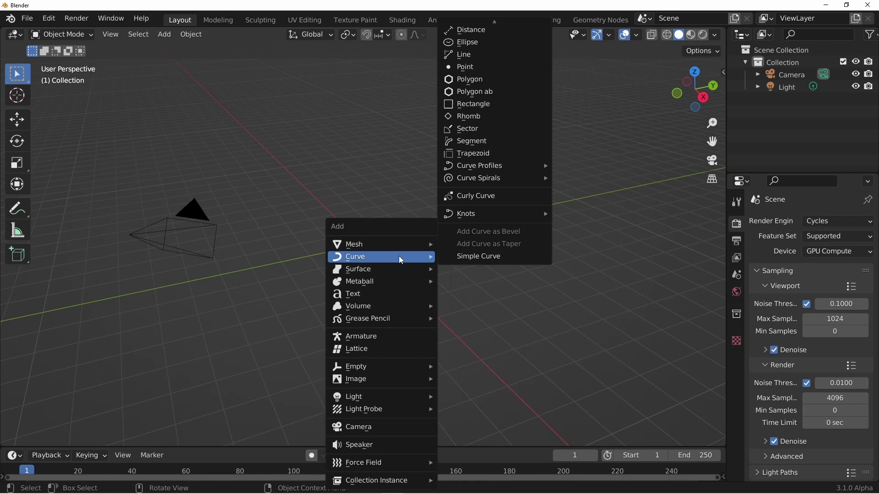
scroll(504, 61, "up", 5)
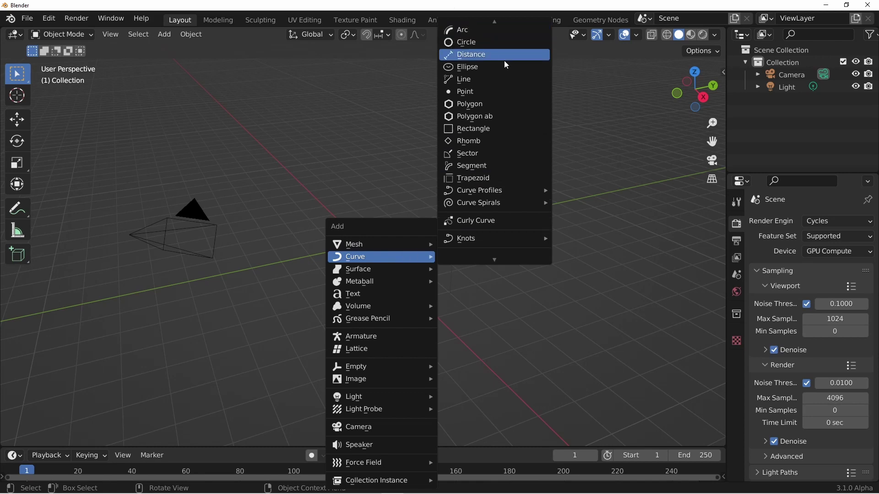
left_click(484, 39)
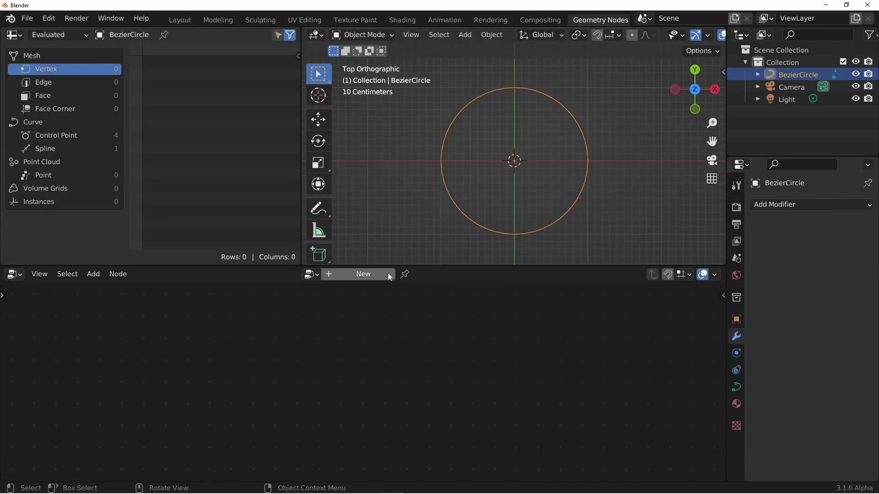
- Give the circle a new geometry node tree and move Group Output up and right
left_click(369, 273)
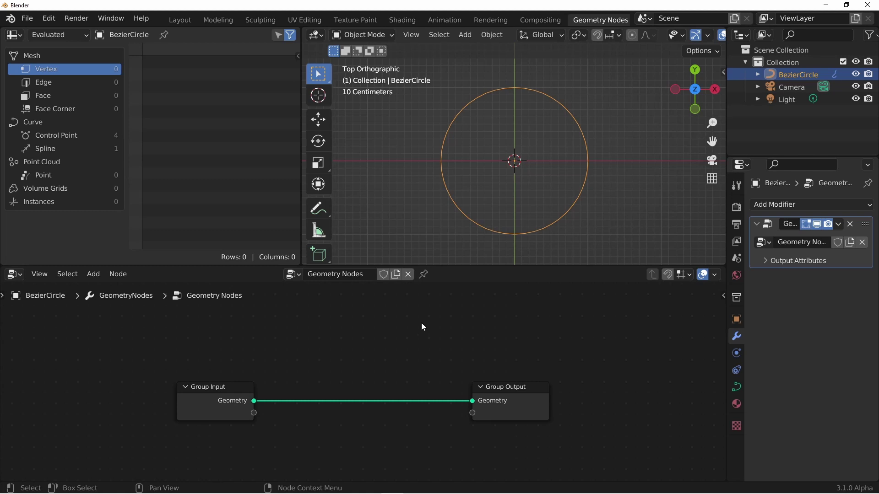
left_click_drag(518, 402, 587, 387)
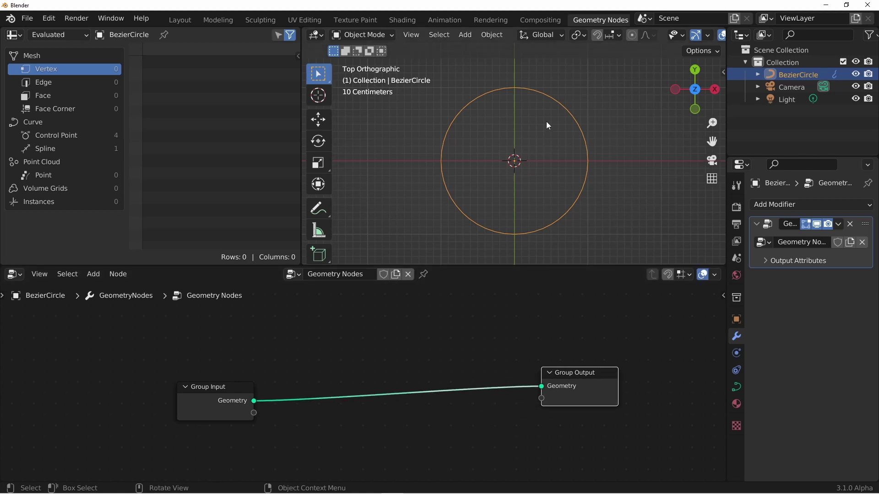
middle_click_drag(553, 168, 554, 256)
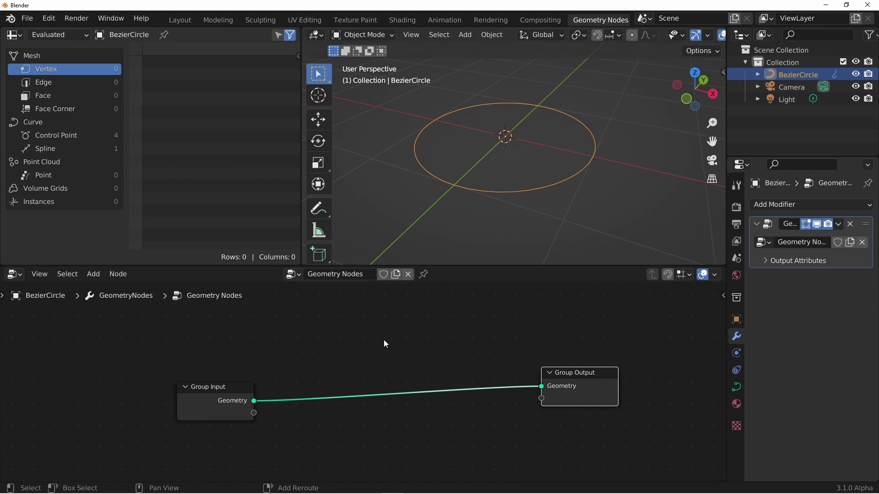
- Insert a Curve to Mesh node on the Group Input to Group Output link
key("shift+a")
mouse_move(359, 282)
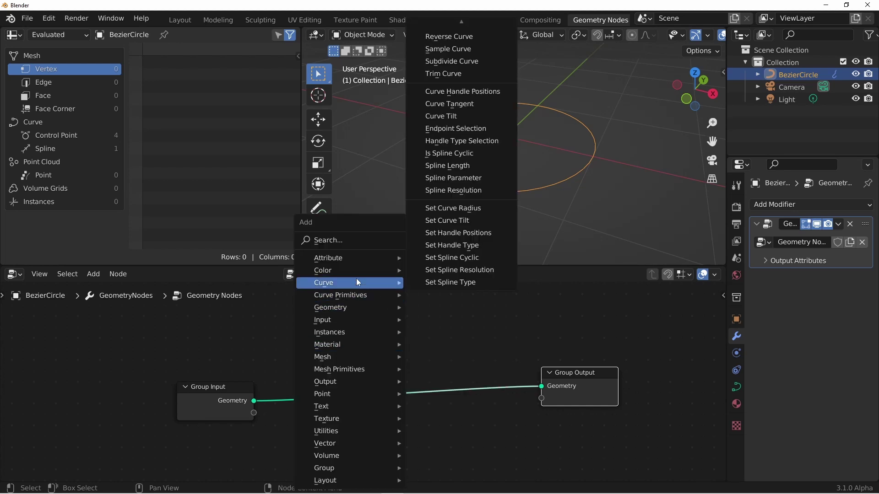
left_click(461, 36)
left_click(351, 355)
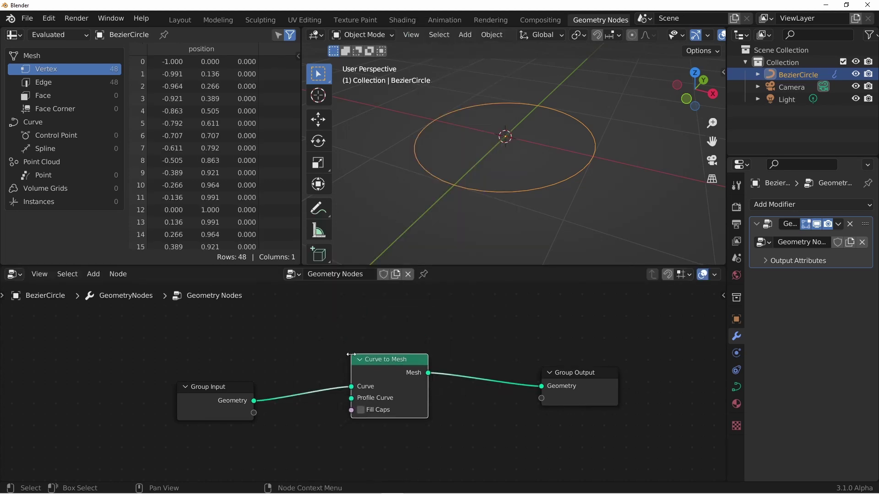
- Use a Quadrilateral as the profile curve, sized 0.17 m by 0.17 m
key("shift+a")
mouse_move(353, 295)
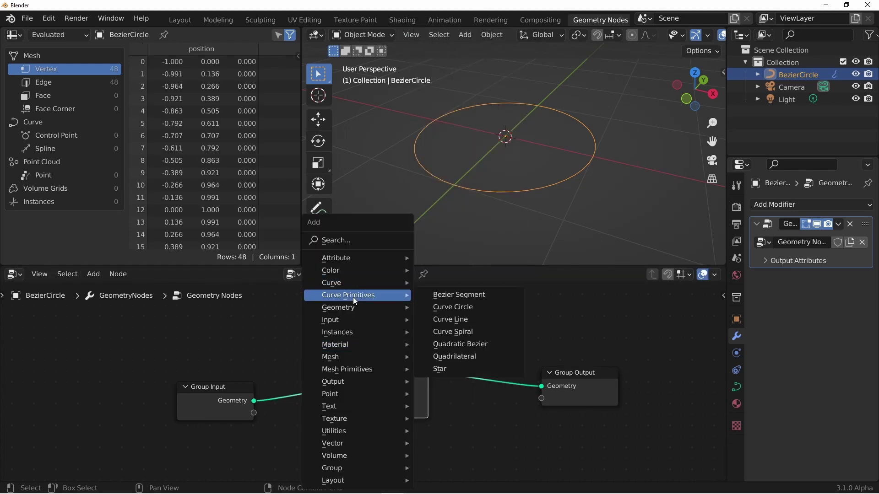
left_click(482, 356)
left_click(276, 411)
left_click_drag(384, 360, 436, 353)
left_click_drag(239, 410, 321, 376)
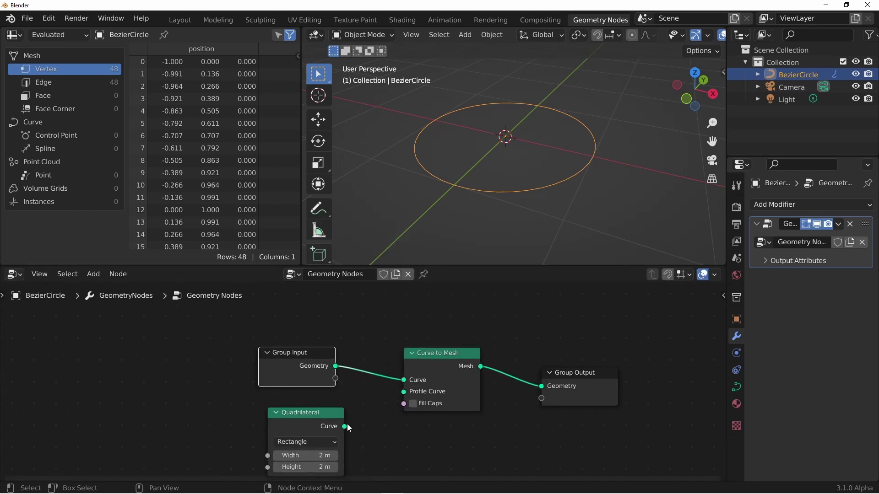
left_click_drag(344, 426, 405, 393)
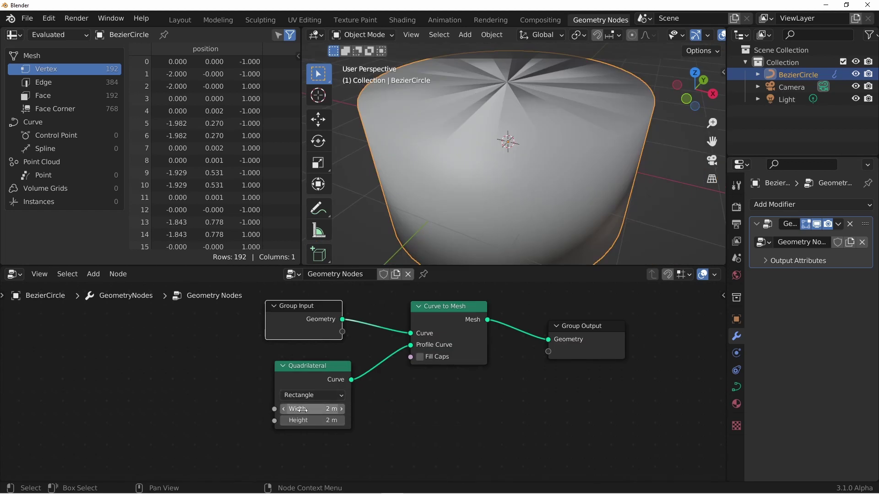
left_click_drag(313, 409, 275, 420)
left_click_drag(573, 326, 633, 311)
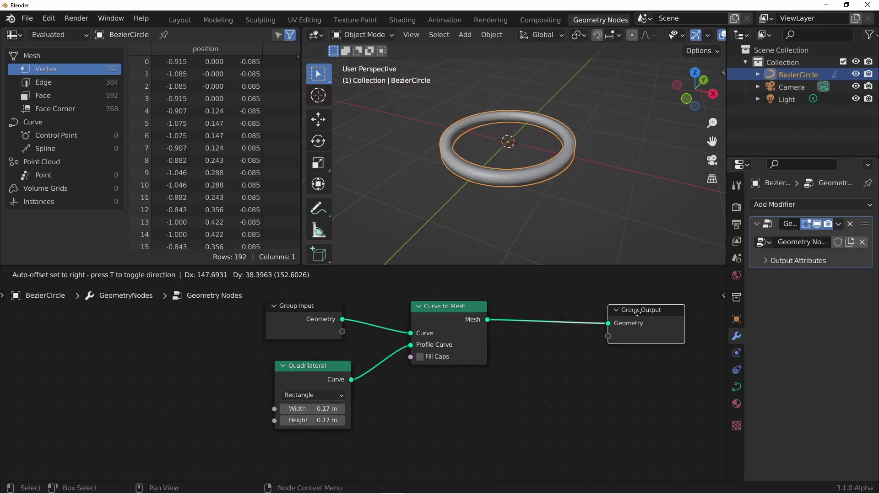
scroll(591, 152, "up", 3)
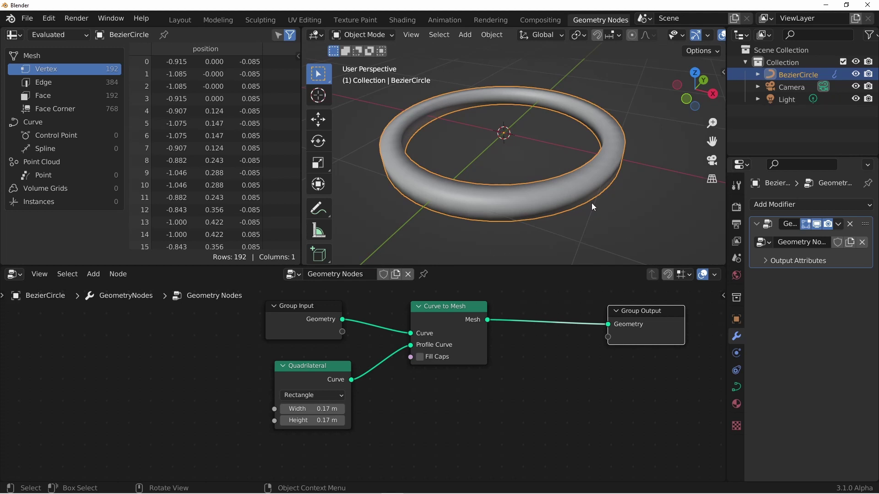
- Add Set Shade Smooth with smoothing off, and make the profile 0.02 m wide, 0.18 m tall
key("shift+a")
mouse_move(499, 348)
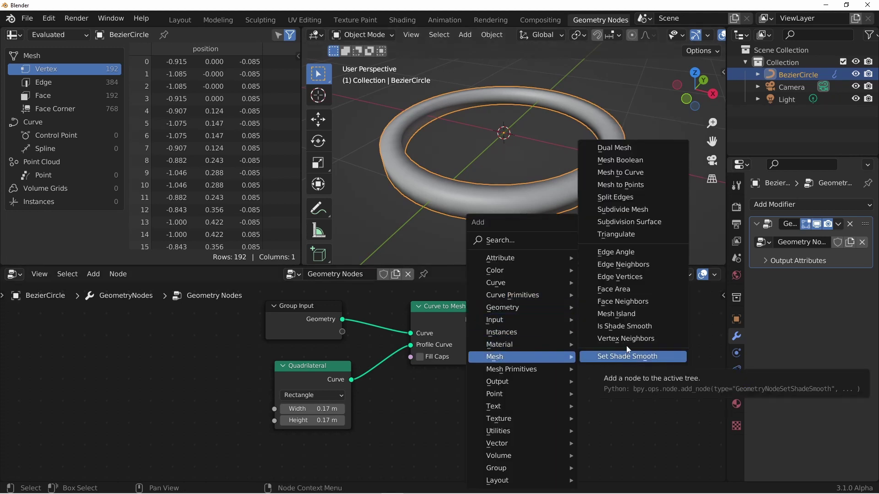
left_click(627, 356)
left_click(552, 367)
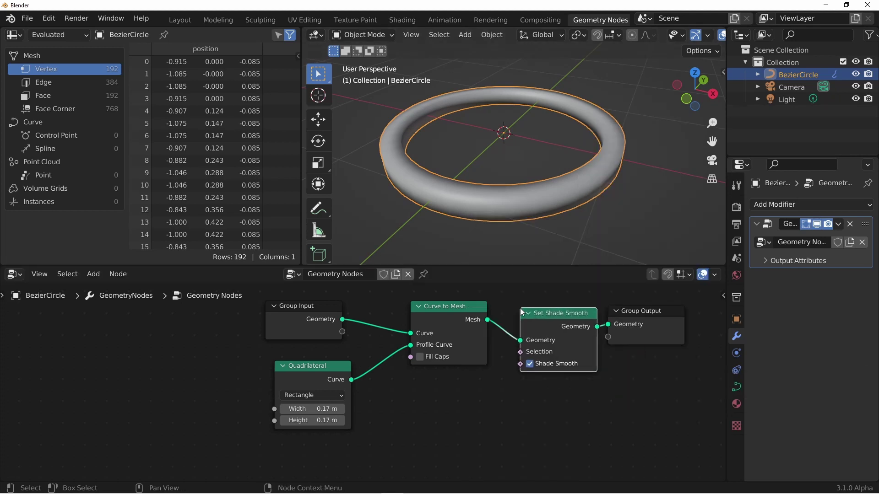
left_click(553, 366)
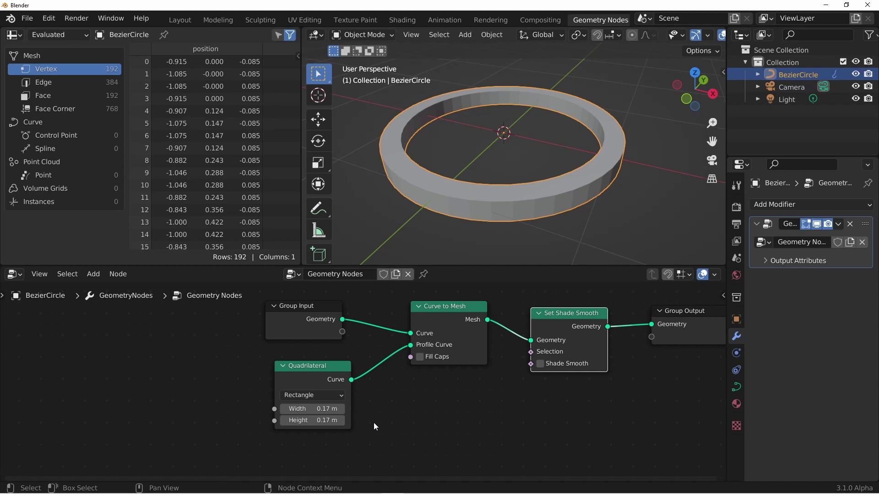
mouse_move(321, 409)
left_mouse_down()
mouse_move(293, 409)
mouse_move(320, 409)
left_mouse_up()
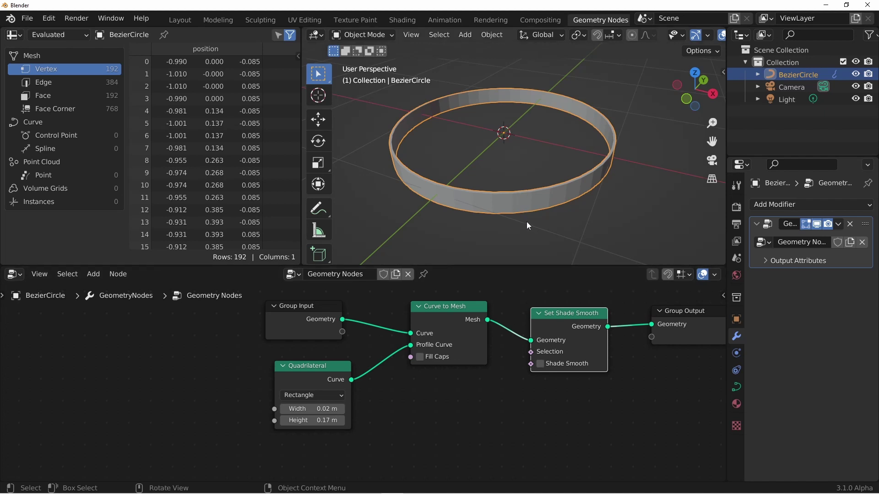
left_click_drag(320, 421, 326, 420)
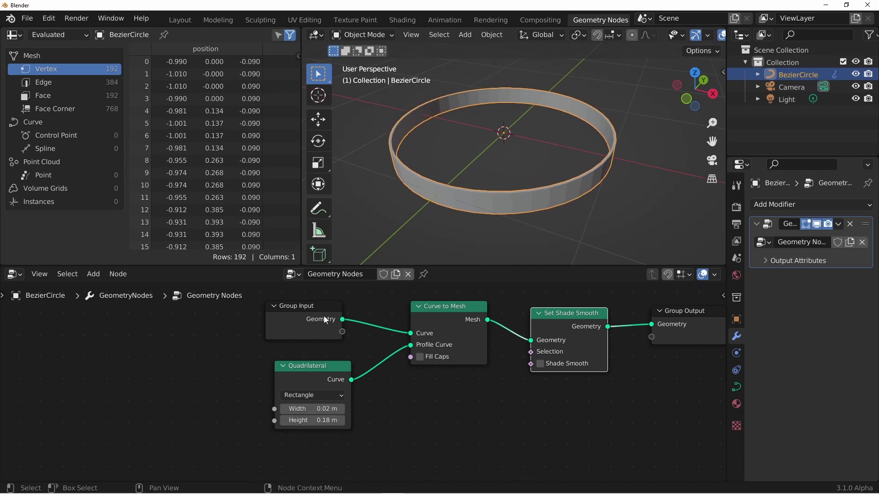
- Group the Quadrilateral, Curve to Mesh and Set Shade Smooth nodes into one node group
left_click_drag(325, 313, 190, 339)
left_click_drag(594, 452, 293, 314)
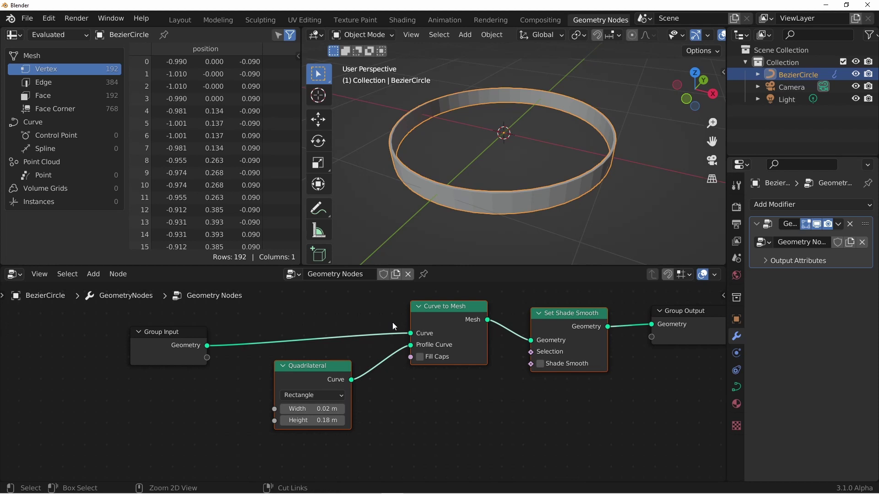
key("ctrl+g")
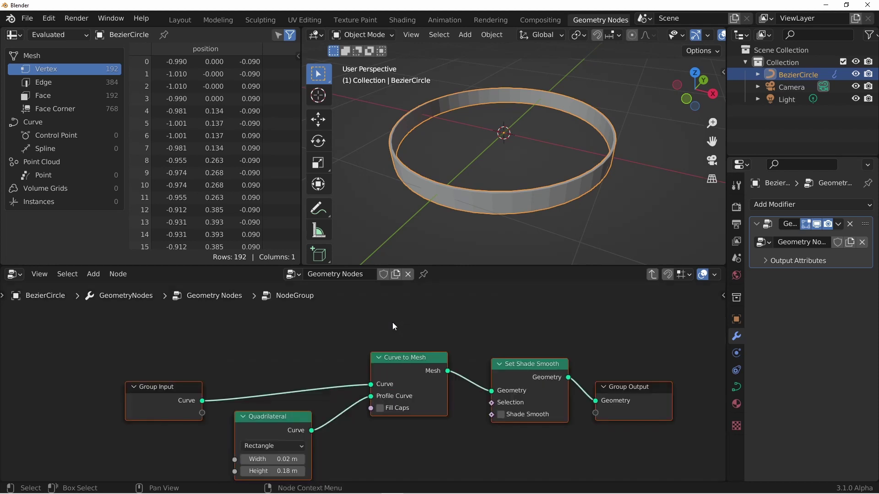
left_click(655, 275)
- Rename the group to 'Border' and wire Group Input directly to Group Output
double_click(449, 367)
type("Border")
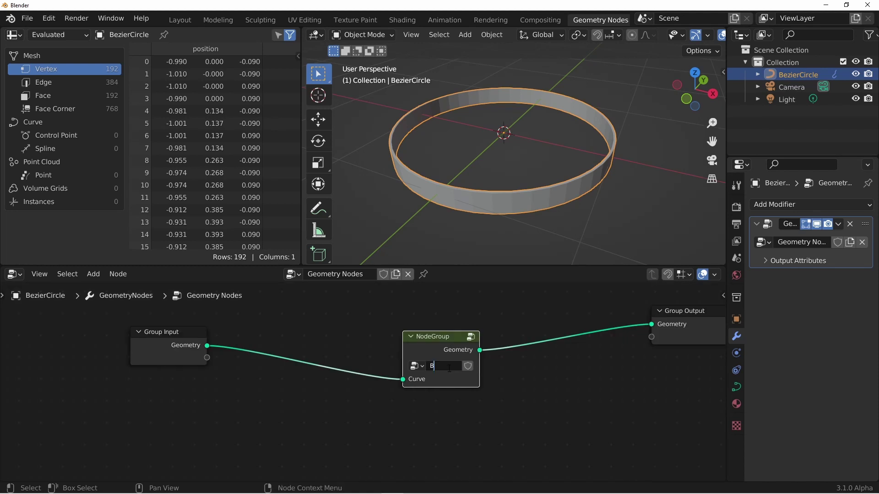
key("Return")
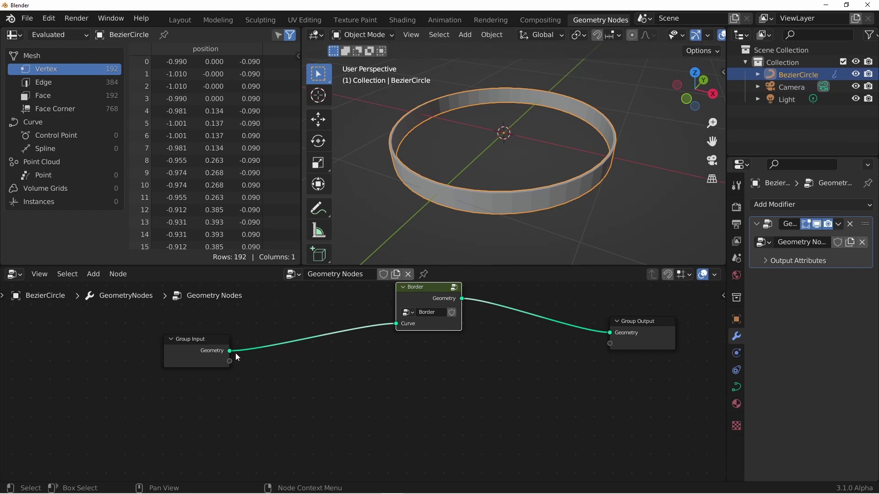
left_click_drag(230, 351, 622, 337)
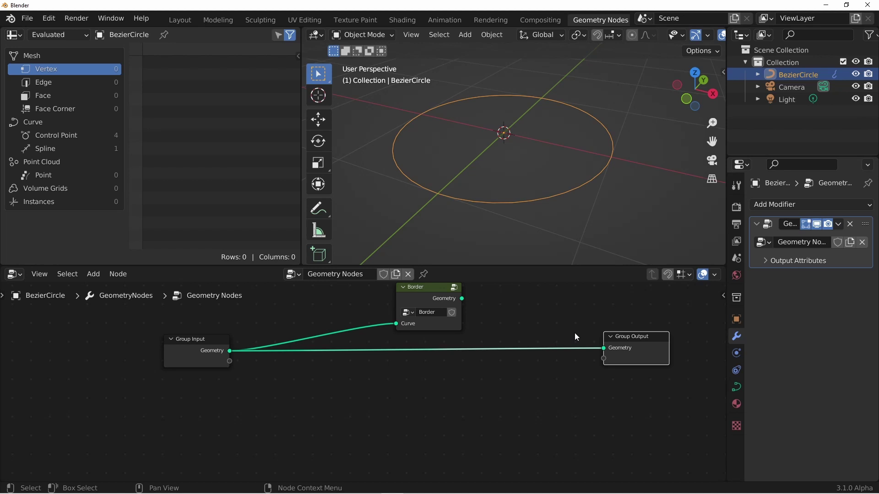
- Insert a Fill Curve node on the circle and join its output with the Border ring
key("shift+a")
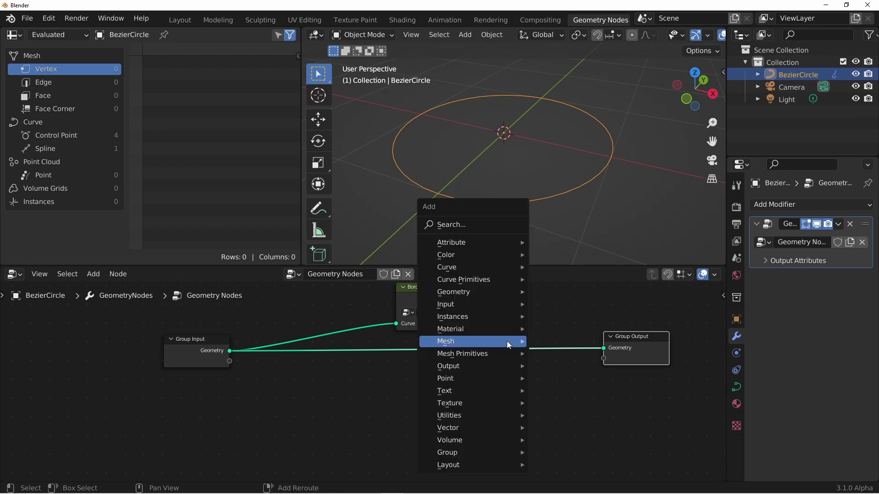
mouse_move(497, 267)
left_click(554, 43)
left_click(454, 335)
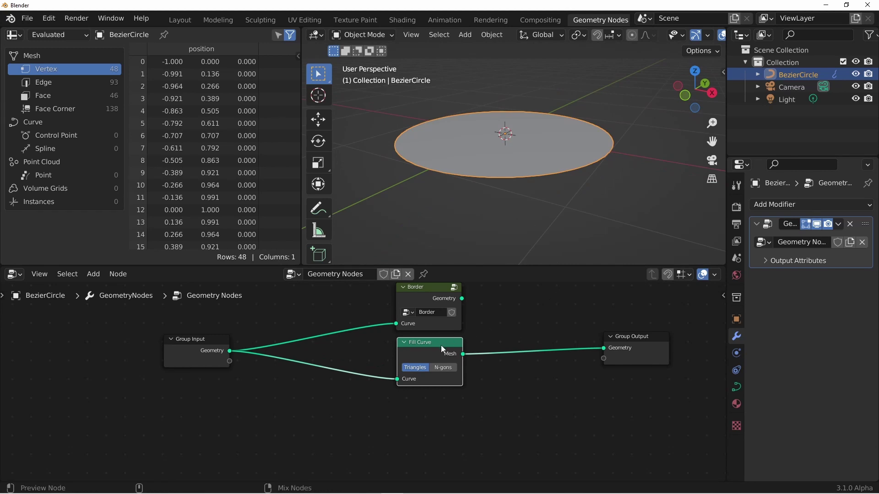
right_click_drag(441, 345, 439, 304, "ctrl+shift")
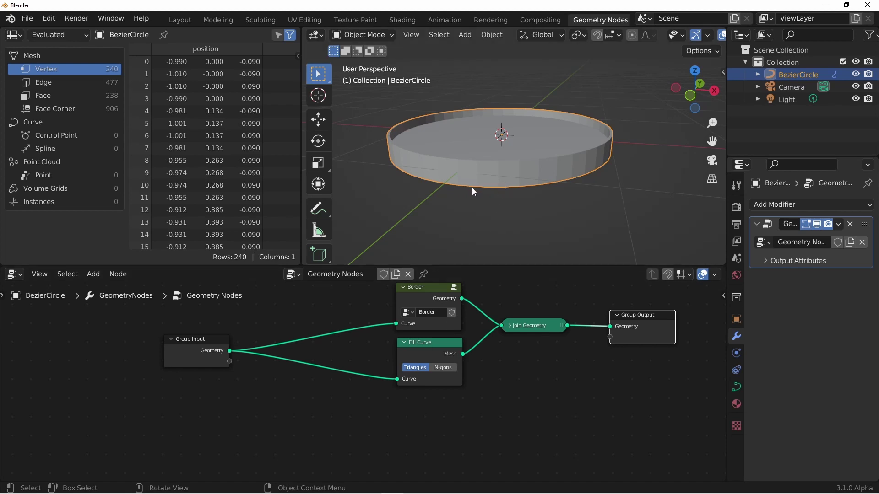
left_click_drag(430, 351, 369, 355)
- In front wireframe view, add a Set Position after Fill Curve lowering the disc by 0.05 m
key("KP_1")
key("z")
left_click(399, 161)
scroll(490, 137, "up", 2)
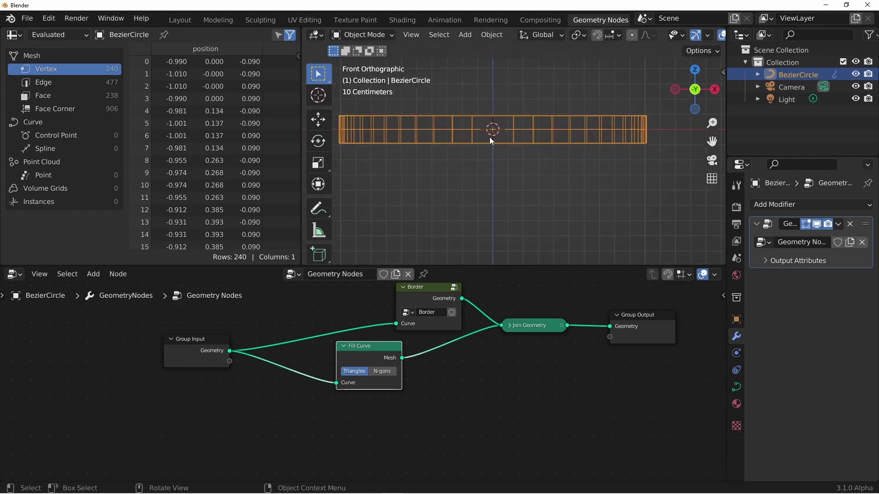
middle_click_drag(490, 136, 522, 146, "shift")
key("shift+a")
mouse_move(442, 312)
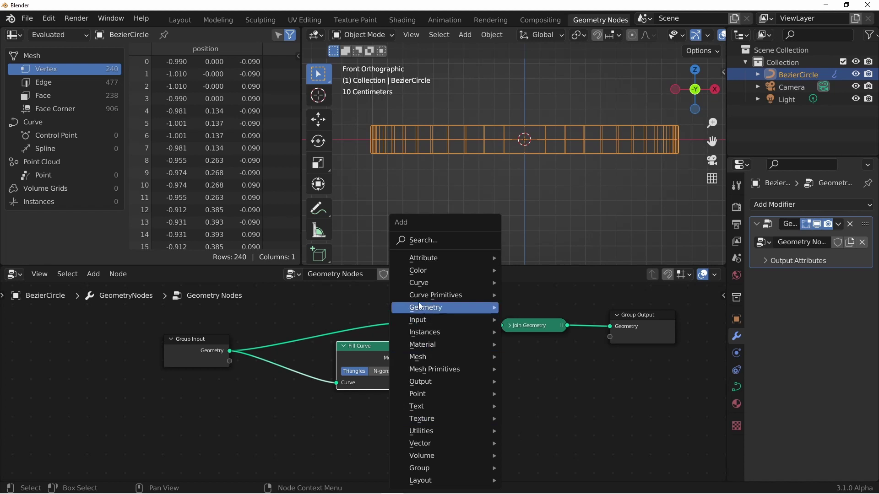
left_click(545, 448)
left_click(472, 428)
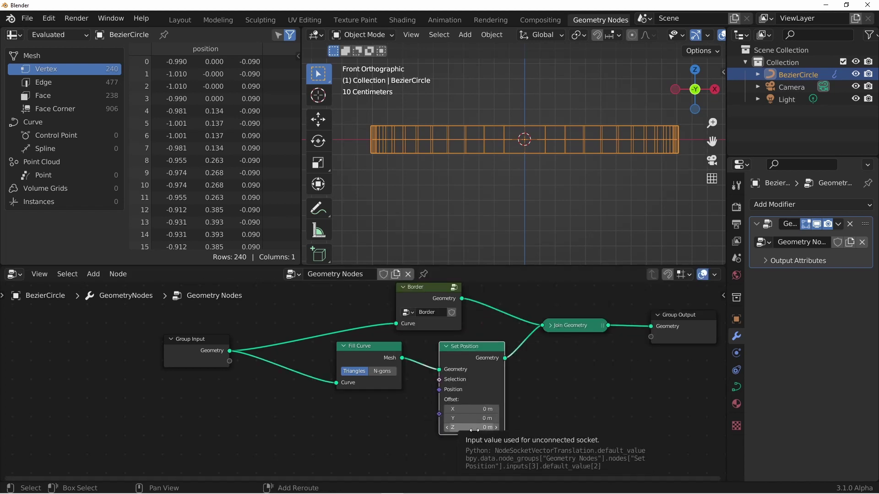
left_click_drag(471, 428, 458, 428)
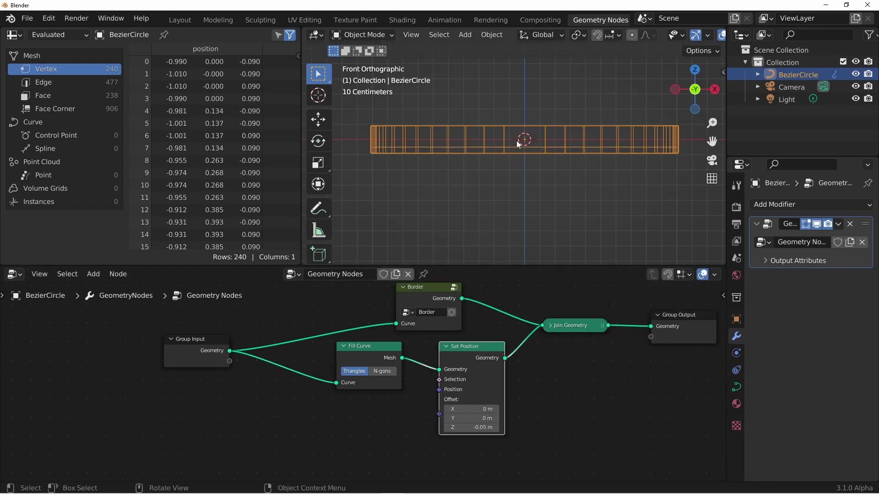
middle_click_drag(532, 102, 510, 133)
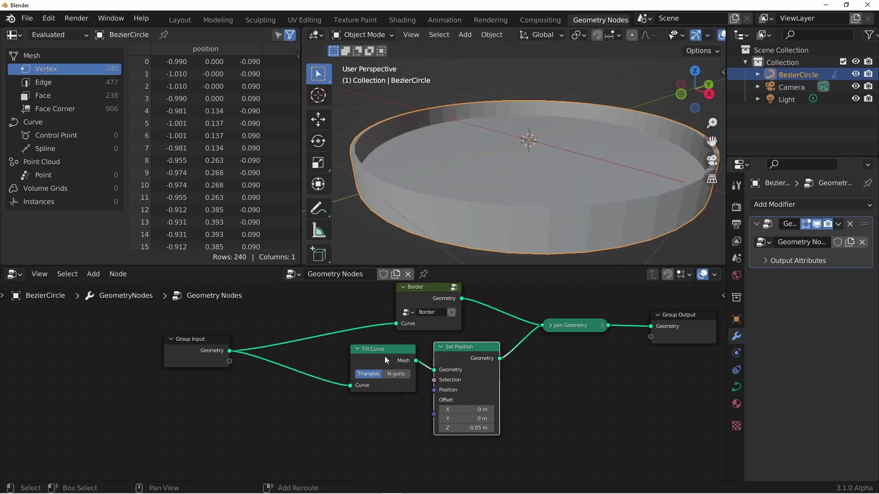
- Group Fill Curve and Set Position into a node group named 'Background'
left_click(386, 354, "shift")
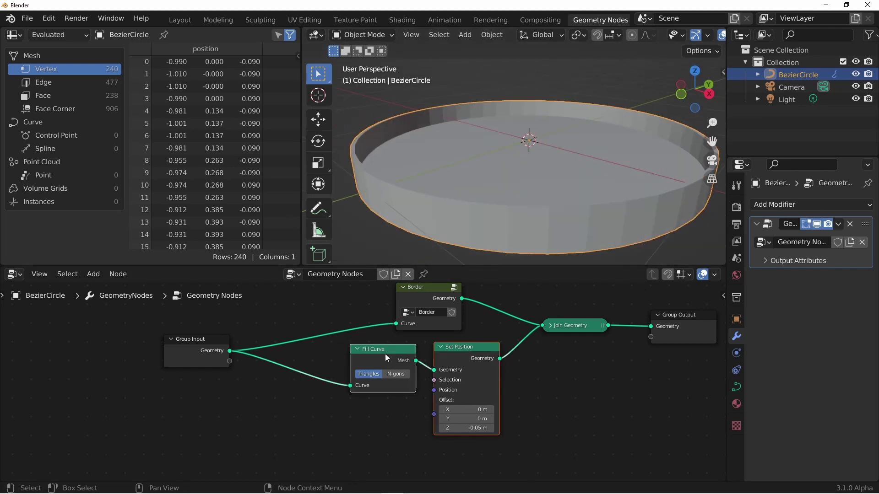
key("ctrl+g")
left_click(653, 274)
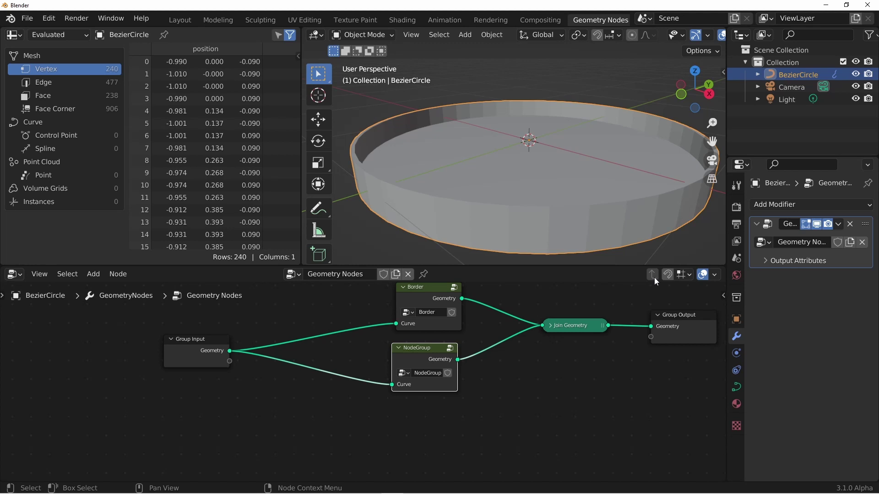
left_click(427, 375)
type("Background")
key("Return")
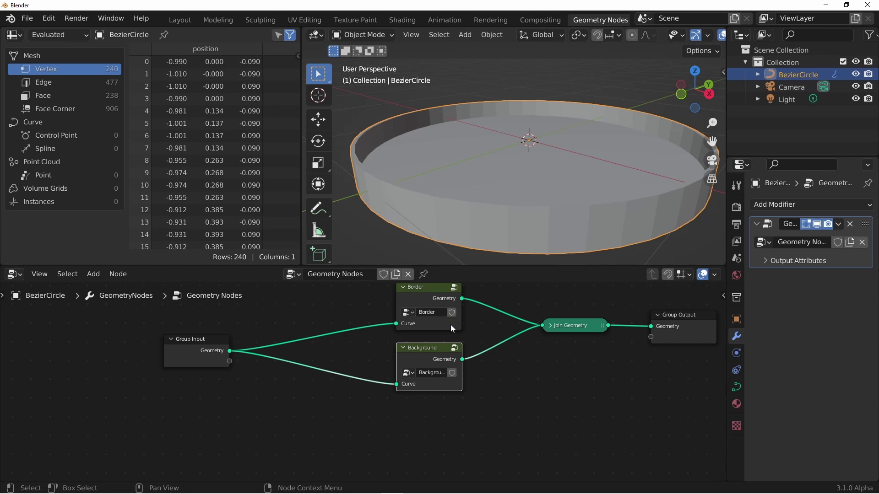
- From top view, add an Instance on Points node fed by the Group Input circle geometry
key("KP_7")
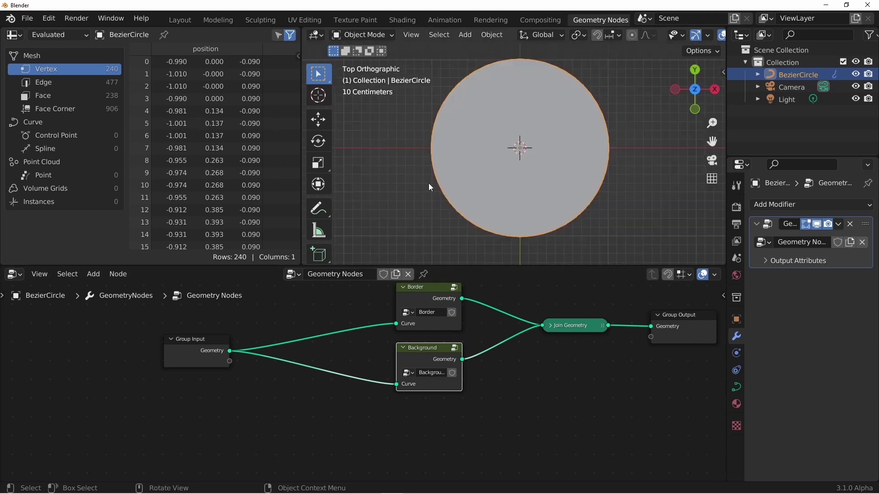
scroll(492, 408, "down", 2)
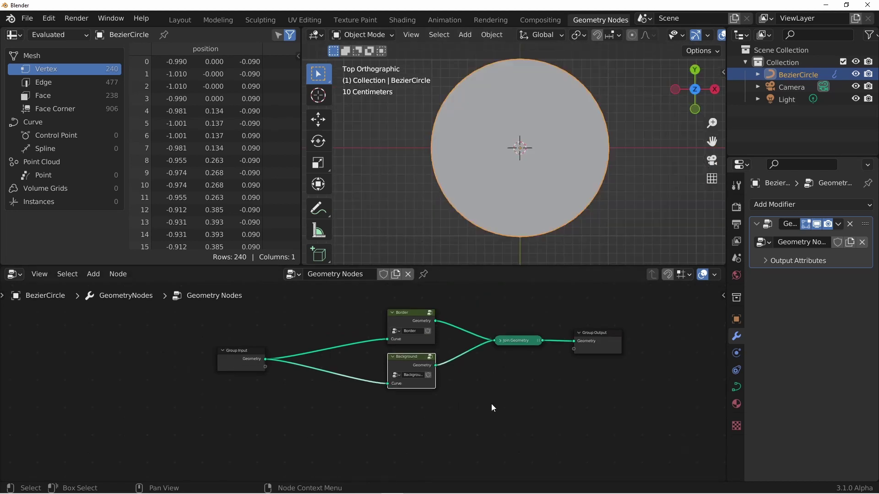
middle_click_drag(495, 404, 525, 379)
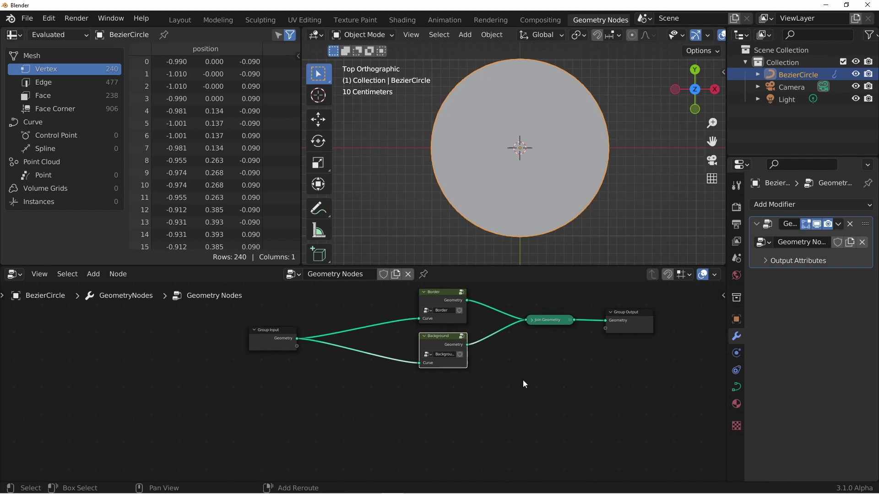
key("shift+a")
mouse_move(483, 332)
left_click(571, 333)
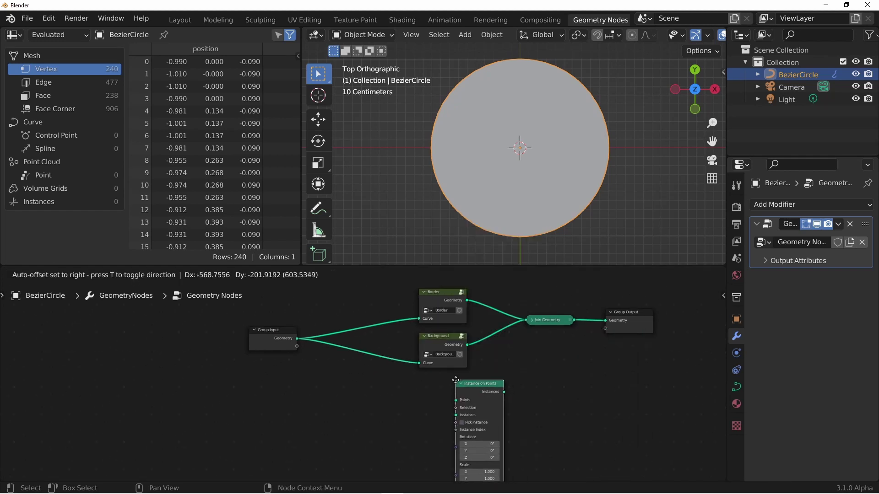
left_click(448, 389)
left_click_drag(306, 348, 526, 322)
scroll(498, 421, "up", 3)
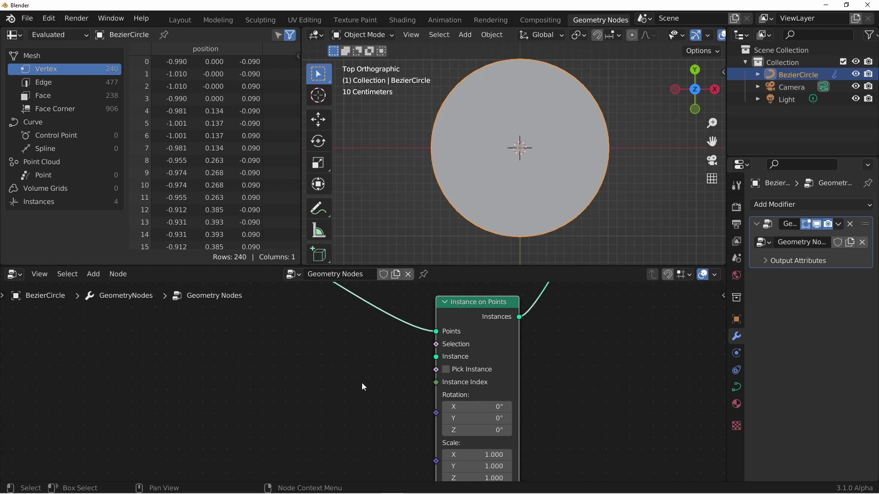
- Instance an Ico Sphere with 0.1 m radius and 3 subdivisions on the circle's points
key("shift+a")
mouse_move(321, 370)
left_click(425, 418)
left_click(296, 368)
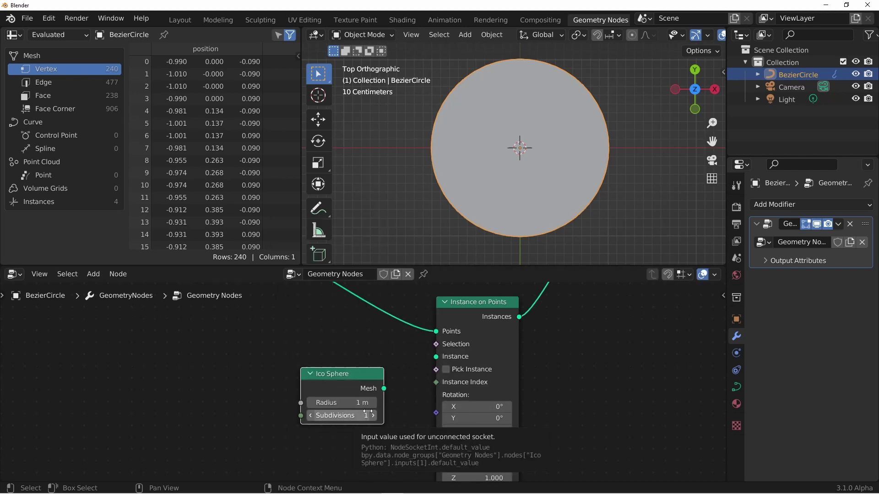
left_click(339, 404)
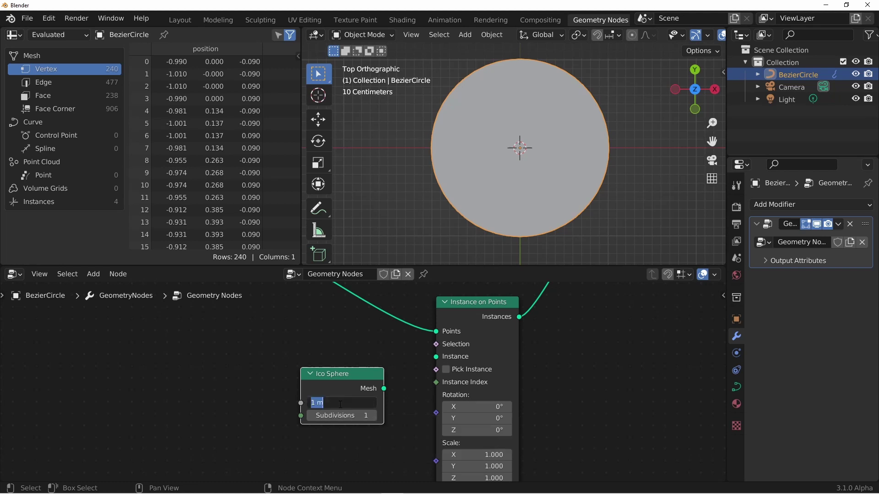
type("0.1")
key("Return")
left_click_drag(384, 389, 436, 359)
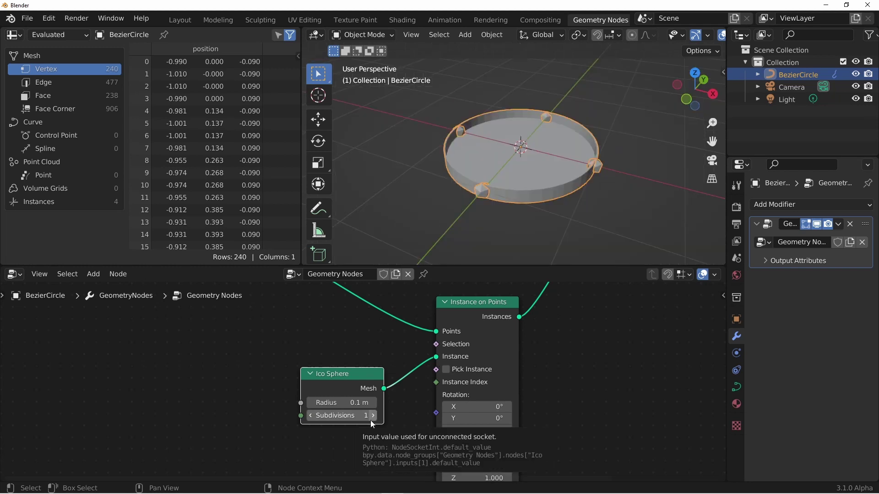
left_click(372, 419)
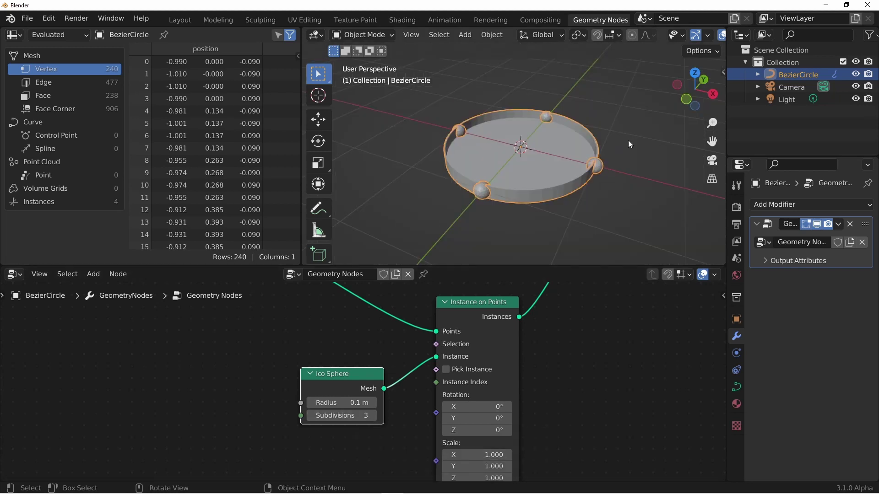
- In top view, nudge the circle's right control point and settle it back round
key("KP_7")
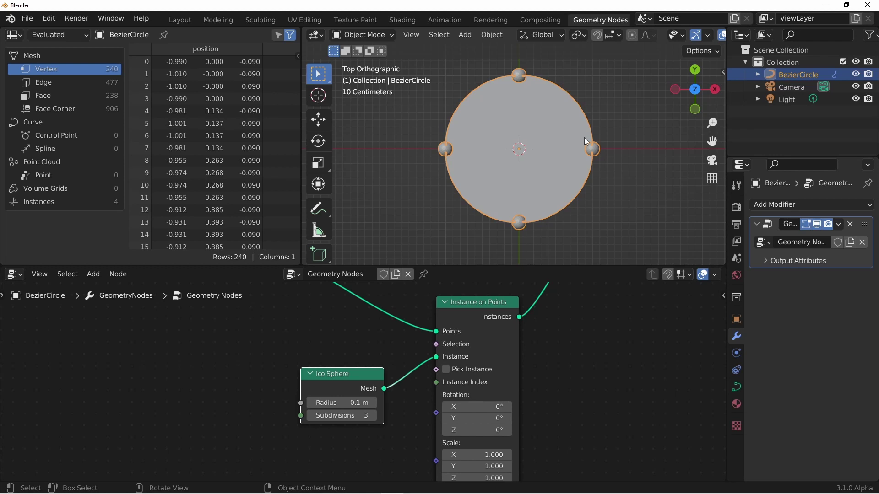
key("Tab")
left_click(608, 147)
key("g")
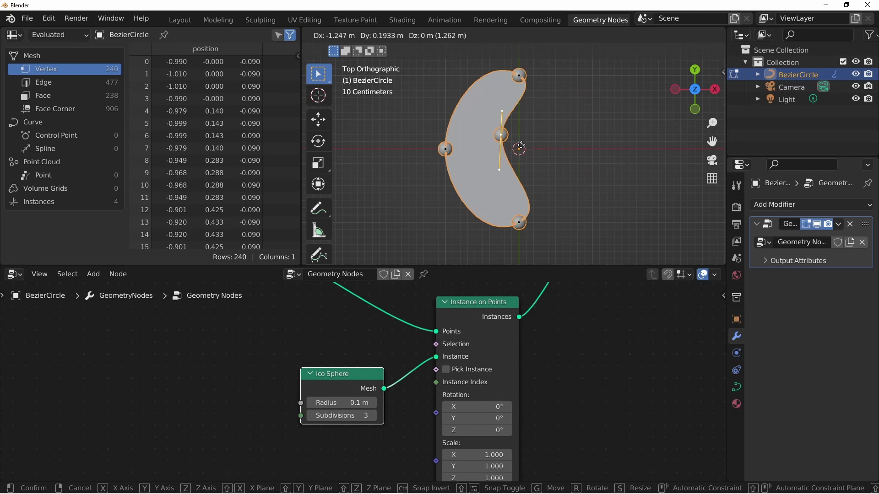
left_click(604, 151)
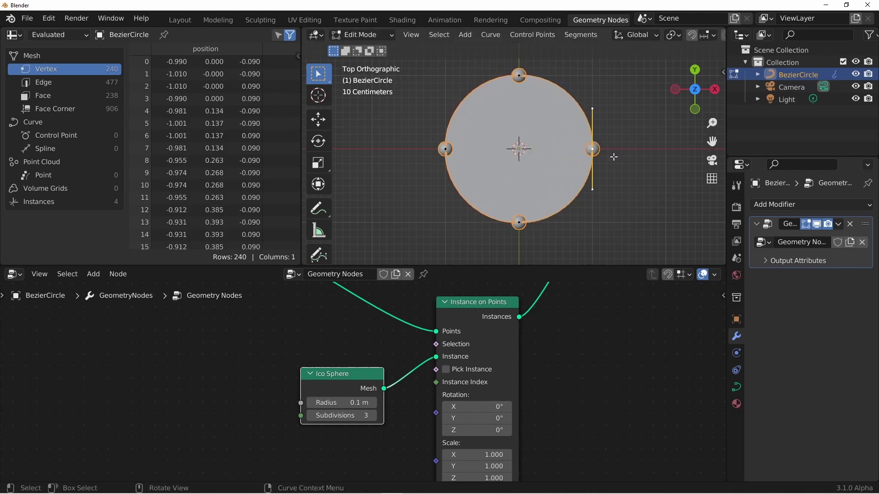
- Select the Instance on Points and Ico Sphere nodes together
scroll(442, 372, "down", 2)
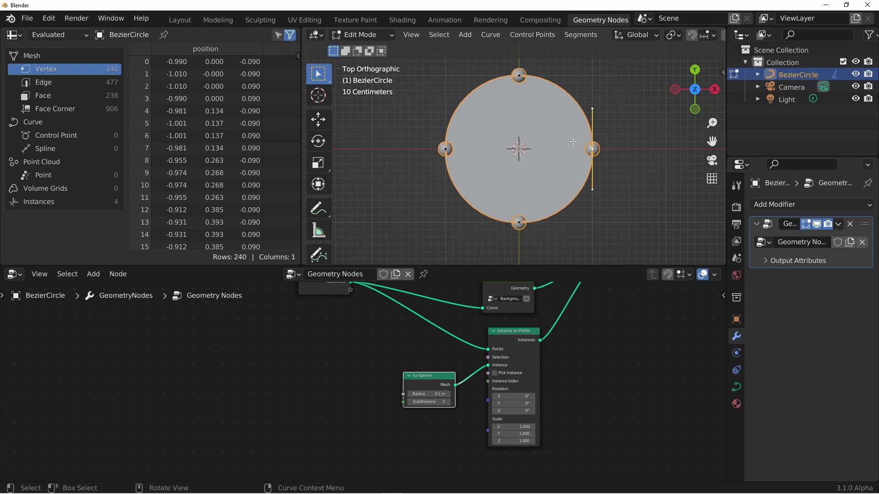
middle_click_drag(519, 374, 490, 354)
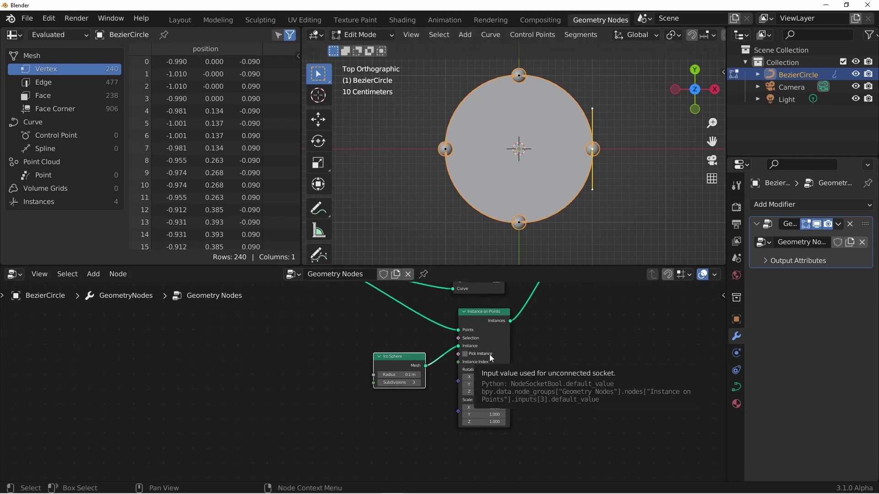
left_click(498, 339)
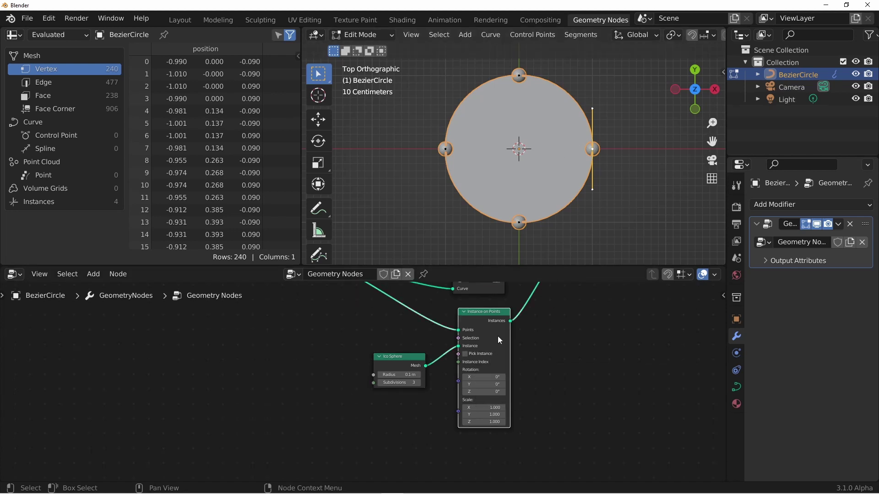
left_click(399, 364, "shift")
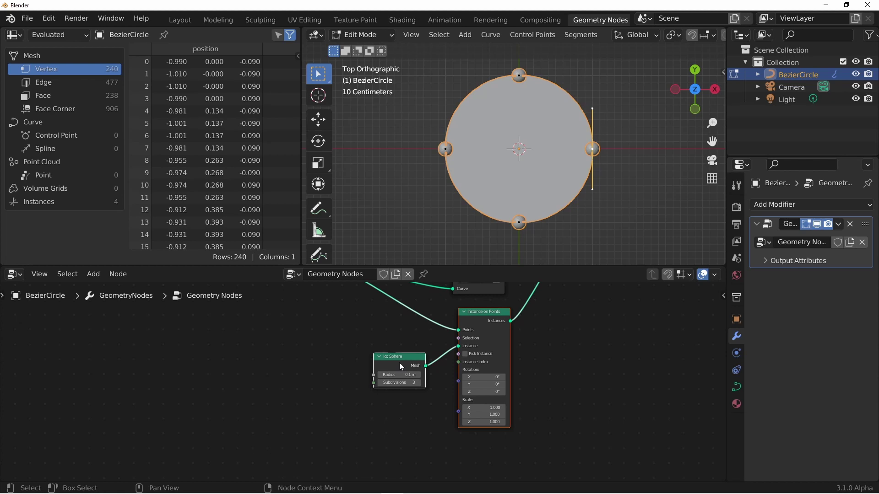
- Group the sphere-instancing nodes and insert a 0 m offset Set Position before Instance on Points
key("ctrl+g")
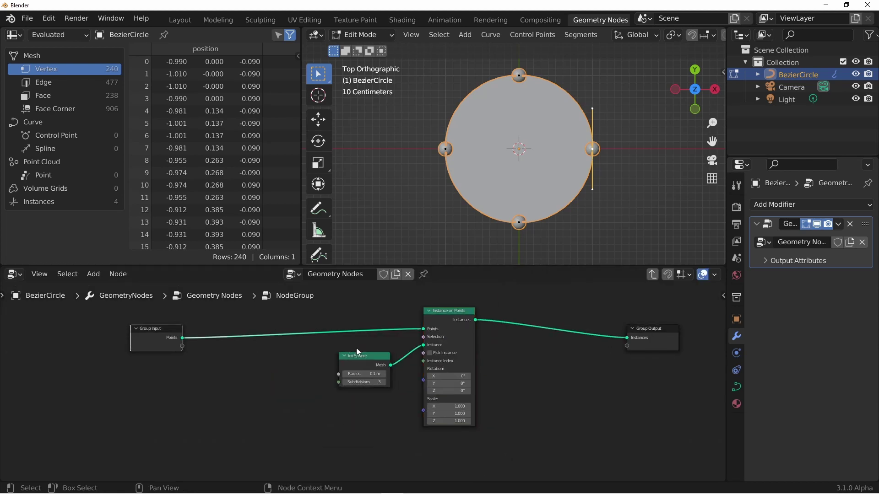
left_click_drag(358, 359, 328, 418)
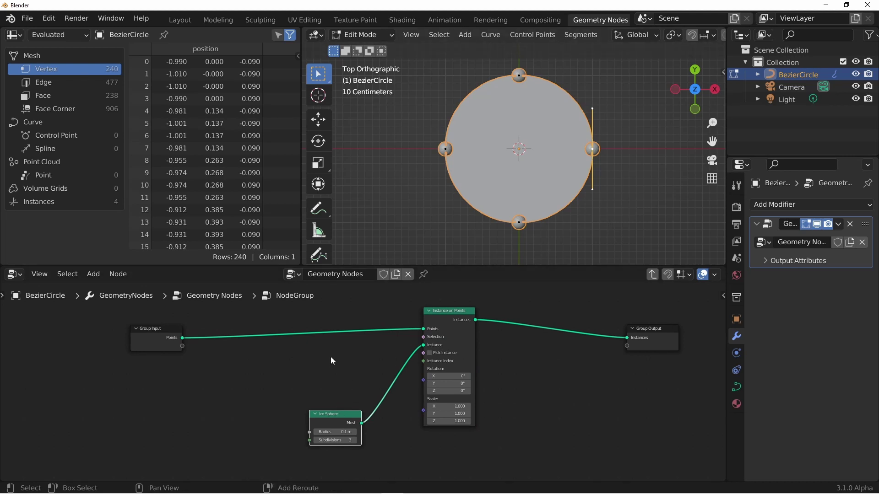
key("shift+a")
mouse_move(303, 296)
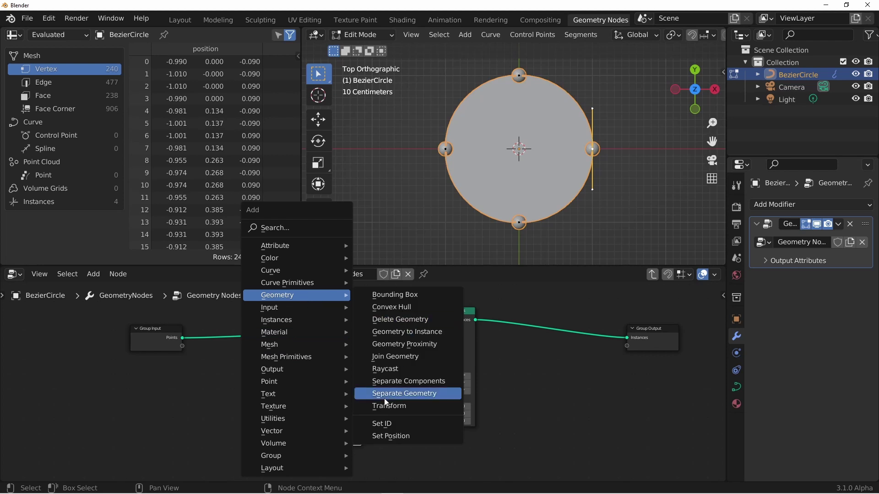
left_click(390, 436)
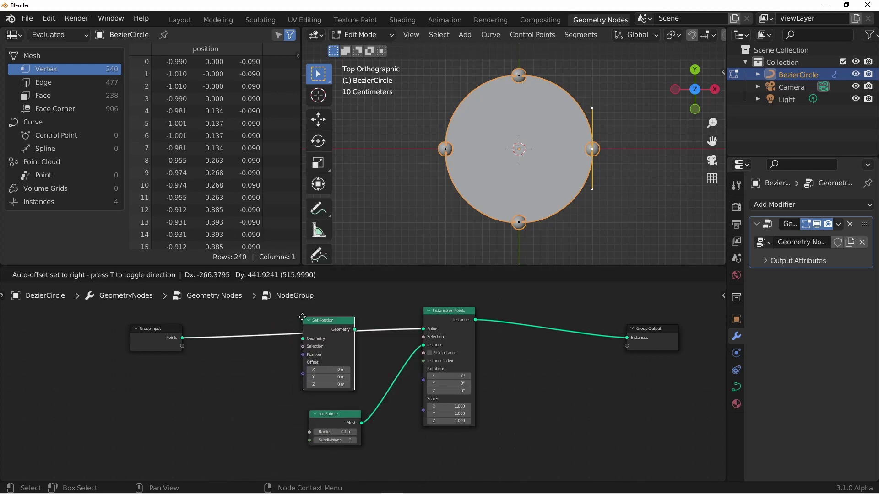
left_click(301, 315)
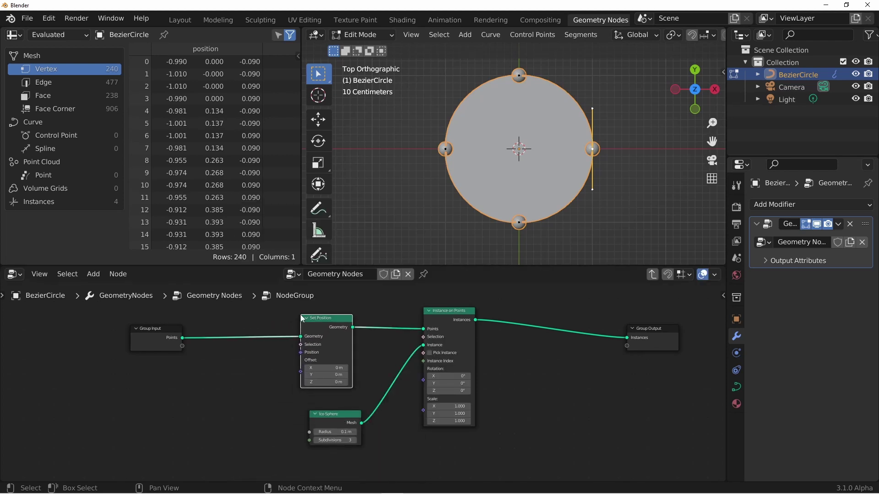
mouse_move(326, 375)
left_mouse_down()
mouse_move(307, 375)
mouse_move(331, 375)
mouse_move(321, 375)
left_mouse_up()
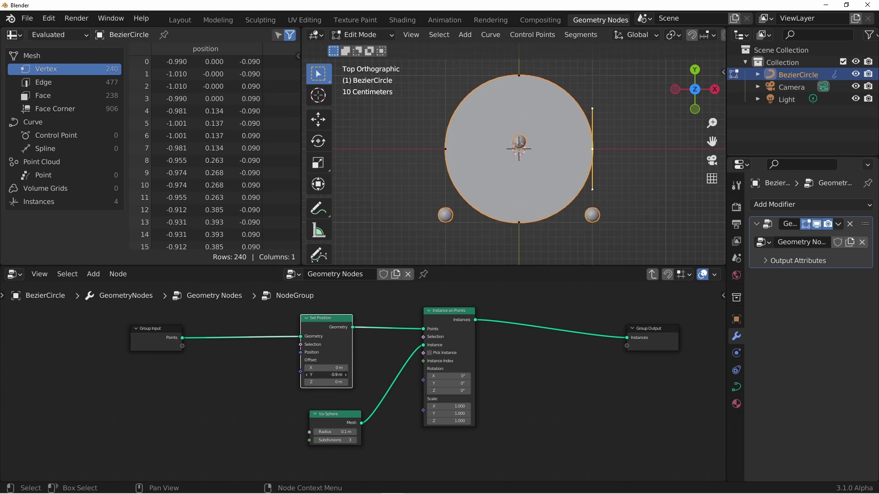
right_click(321, 375)
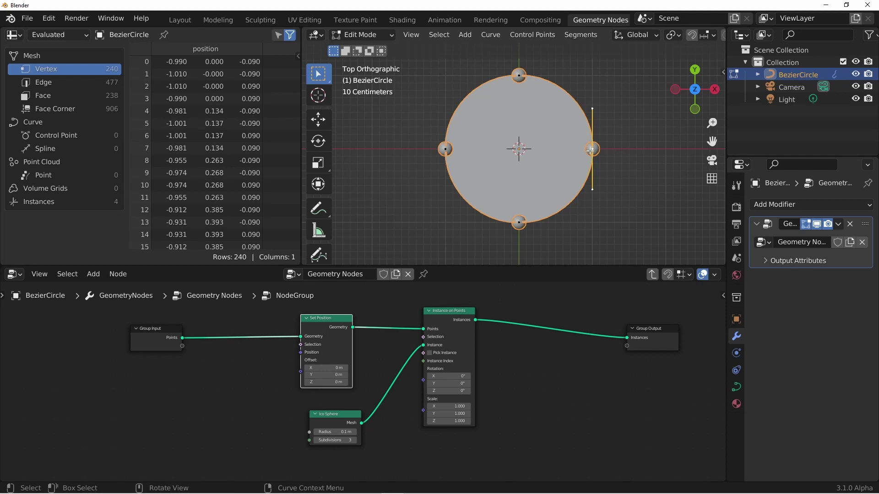
- Draw outward annotation arrows at the circle's points and return to object mode
key("shift+space")
key("d")
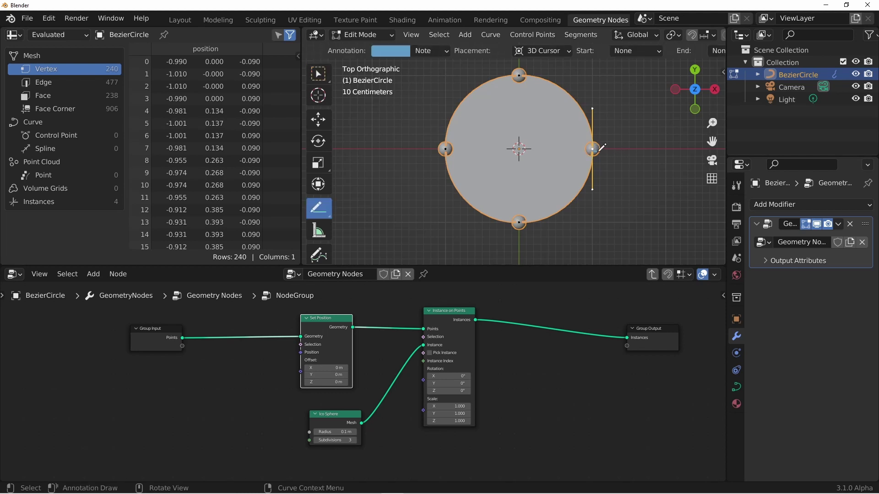
mouse_move(592, 149)
left_mouse_down()
mouse_move(649, 148)
mouse_move(636, 144)
left_mouse_up()
left_click_drag(646, 149, 636, 158)
left_click_drag(445, 149, 402, 150)
scroll(520, 177, "down", 2)
left_click_drag(520, 209, 519, 238)
left_click_drag(518, 106, 519, 82)
key("Tab")
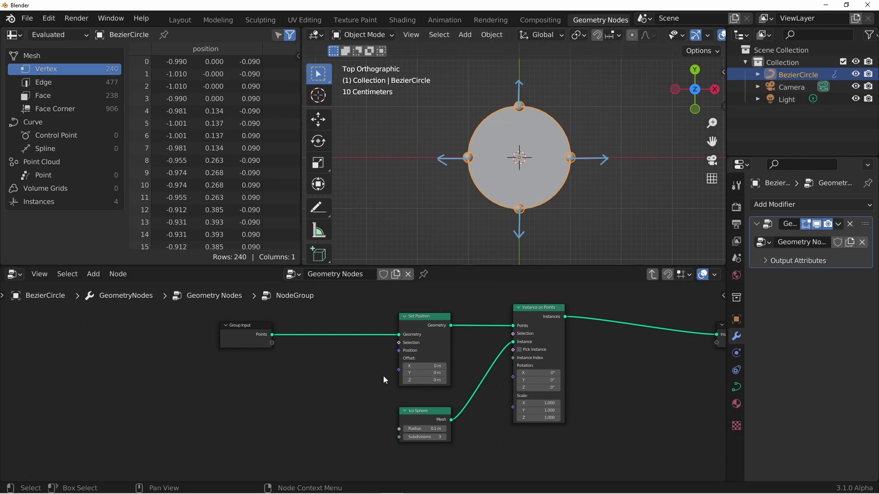
- Add a Normal input and a Vector Math Scale node, routing the scaled normal into Set Position's Offset
key("shift+a")
mouse_move(259, 249)
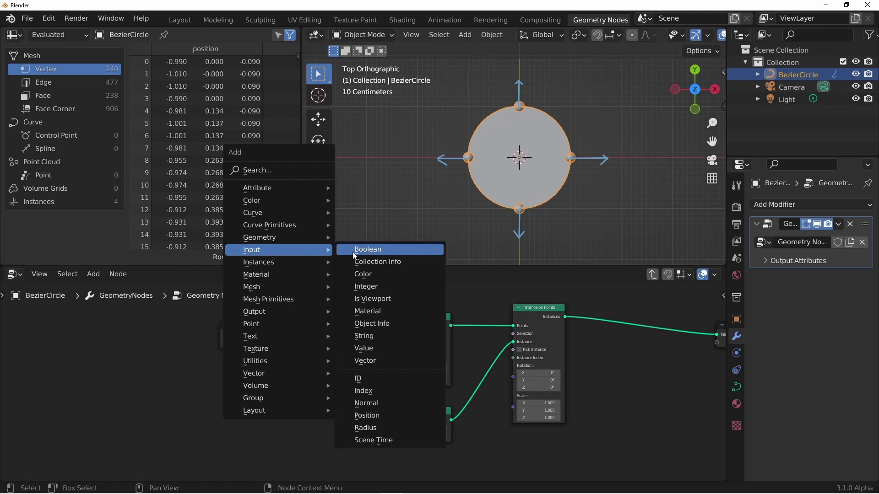
left_click(382, 392)
left_click(270, 378)
key("shift+a")
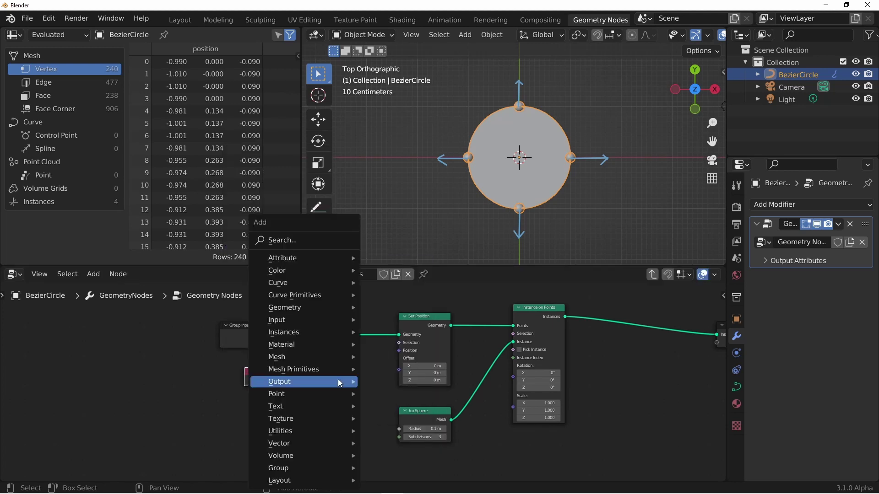
mouse_move(323, 443)
left_click(365, 437)
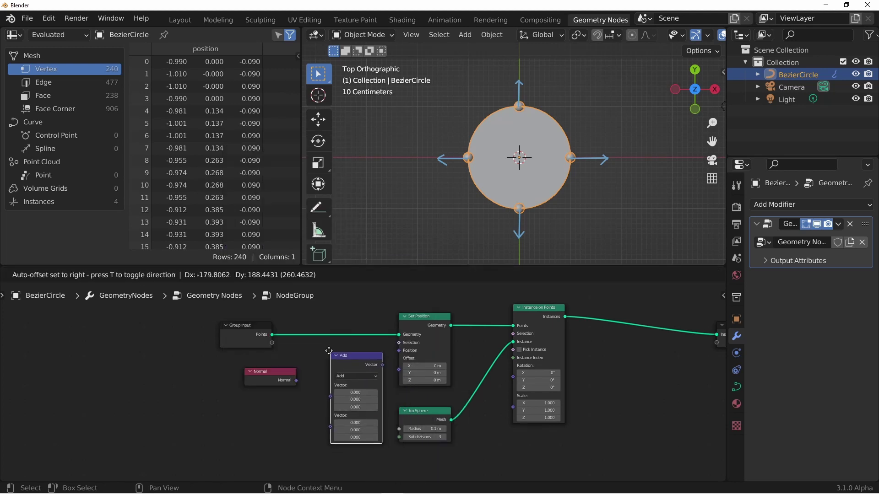
left_click(314, 346)
left_click(341, 371)
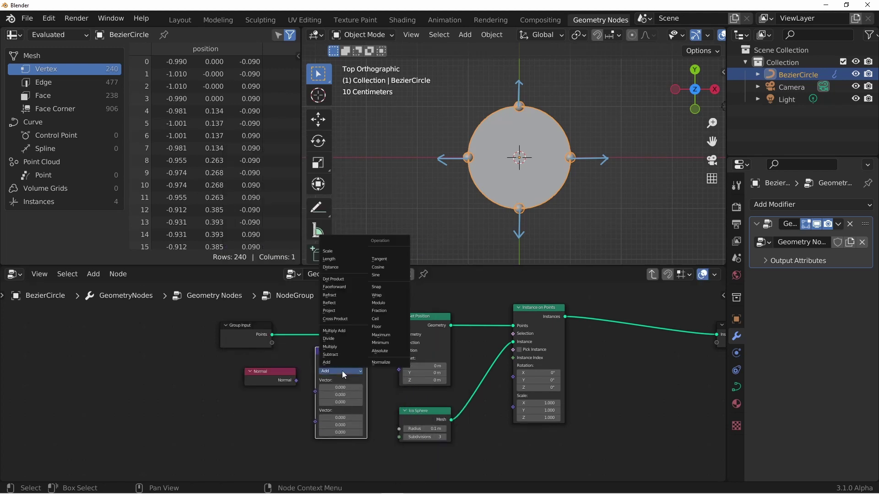
left_click(329, 252)
left_click_drag(297, 380, 315, 381)
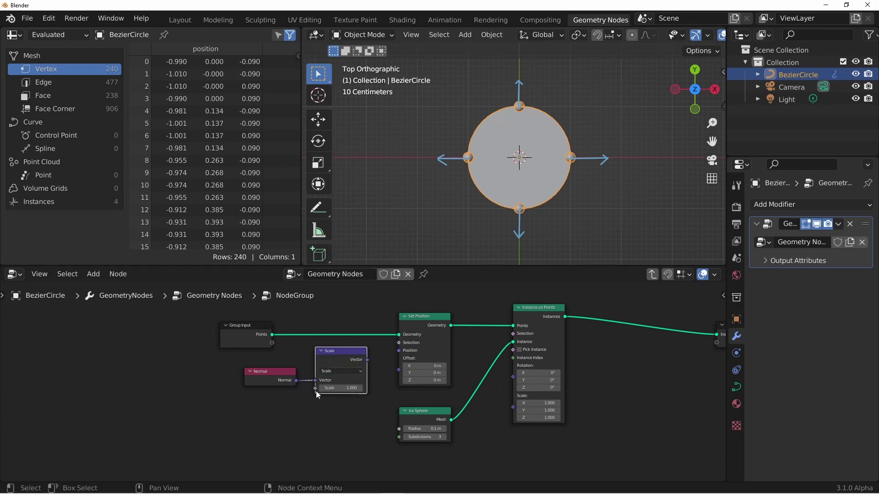
left_click_drag(366, 359, 399, 370)
- Set the Vector Math scale factor to 0.200 so the spheres sit just inside the circle
scroll(341, 389, "up", 2)
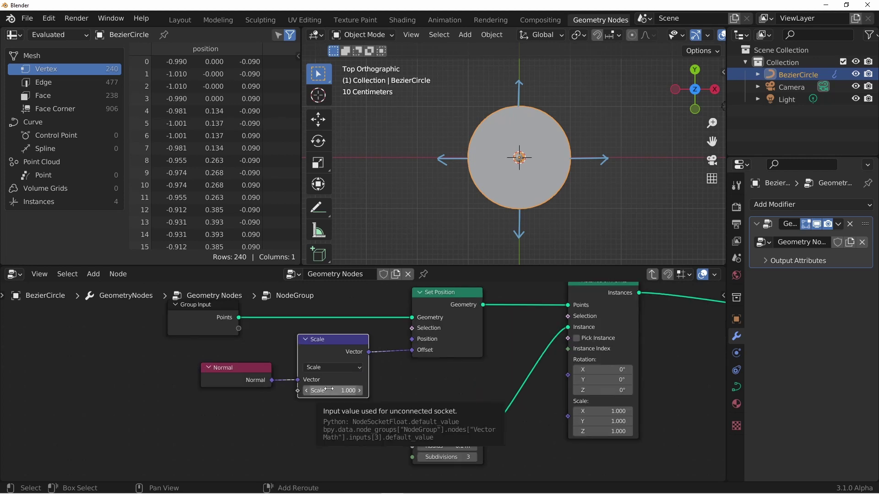
mouse_move(331, 392)
left_mouse_down("shift")
mouse_move(380, 392)
mouse_move(343, 391)
mouse_move(328, 402)
left_mouse_up("shift")
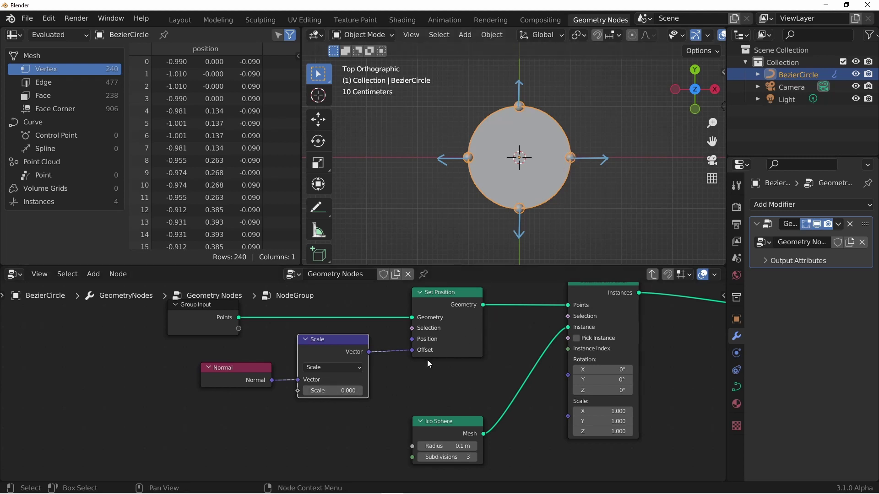
left_click(361, 391)
left_click(361, 391)
left_click(361, 391)
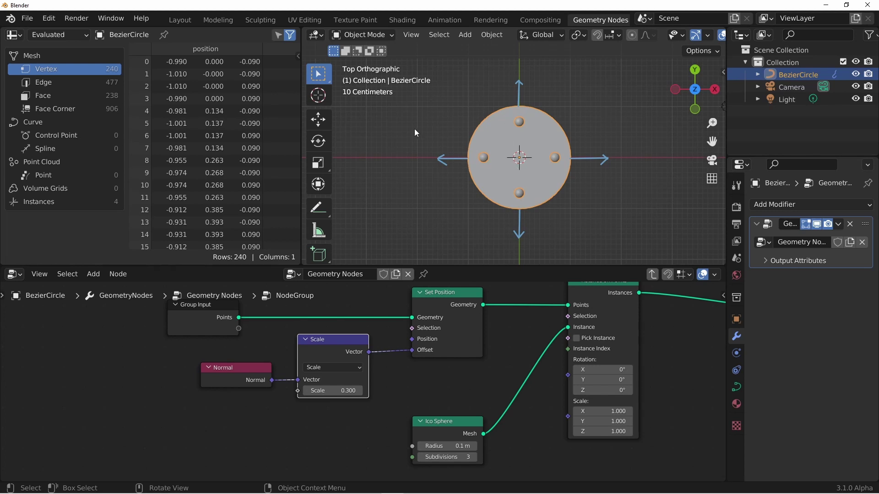
scroll(361, 382, "down", 1)
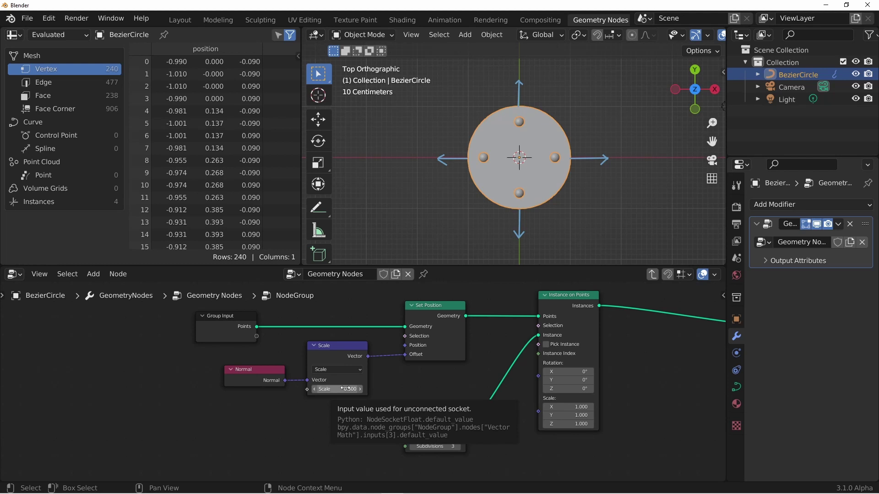
mouse_move(345, 389)
left_mouse_down("shift")
mouse_move(325, 388)
mouse_move(346, 389)
left_mouse_up("shift")
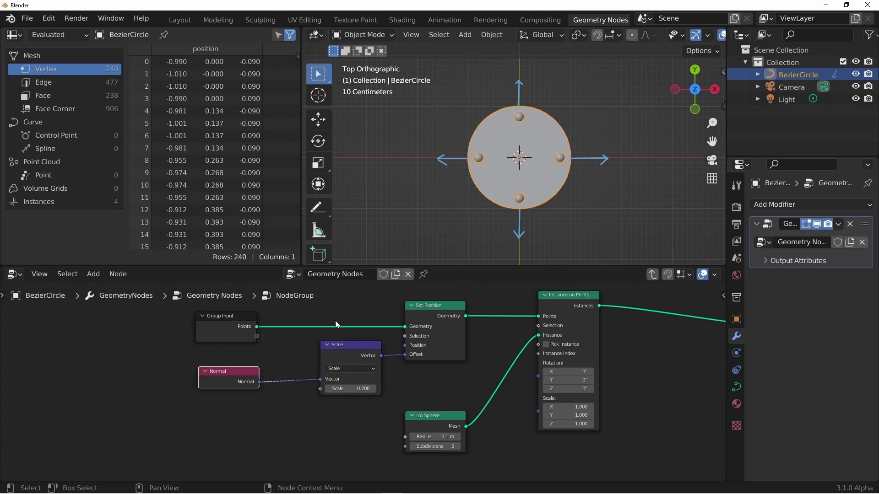
- Insert a Reverse Curve node into the points link and move the Scale node clear of it
key("shift+a")
mouse_move(304, 284)
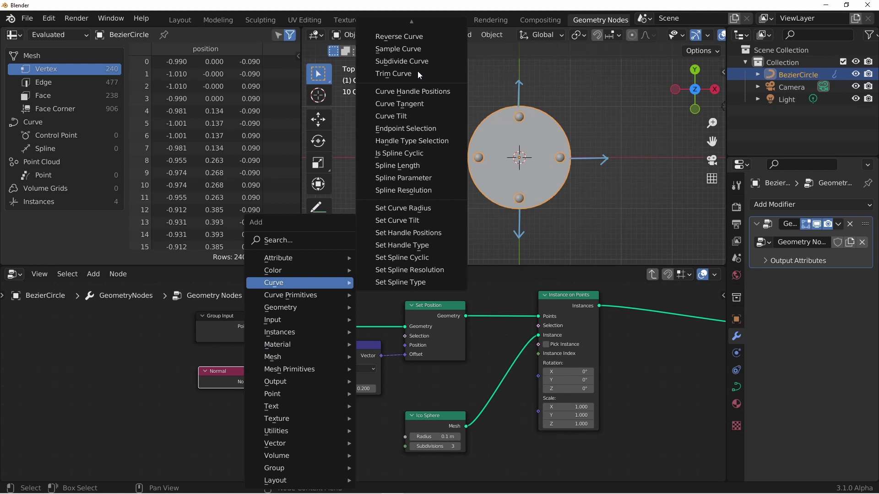
left_click(397, 35)
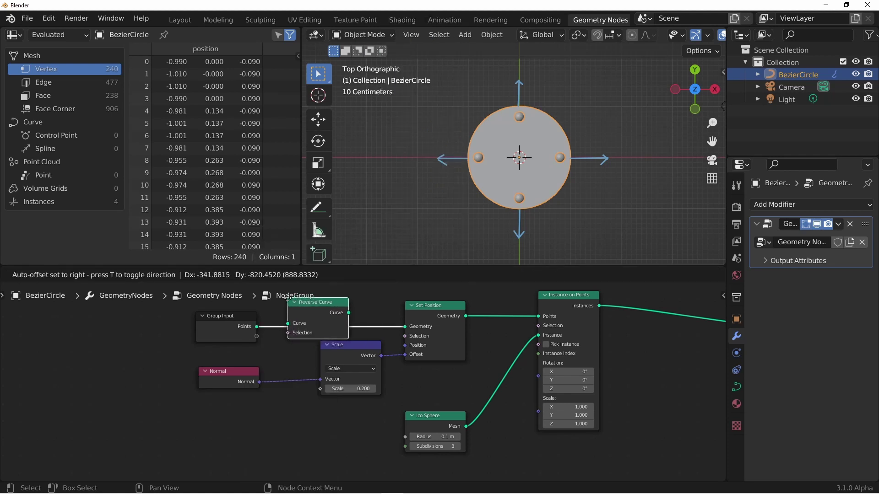
left_click(297, 302)
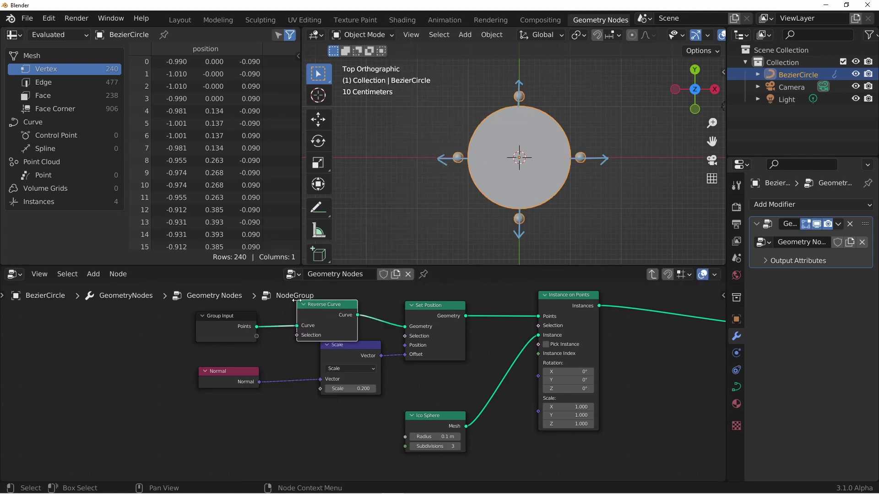
left_click_drag(359, 345, 345, 360)
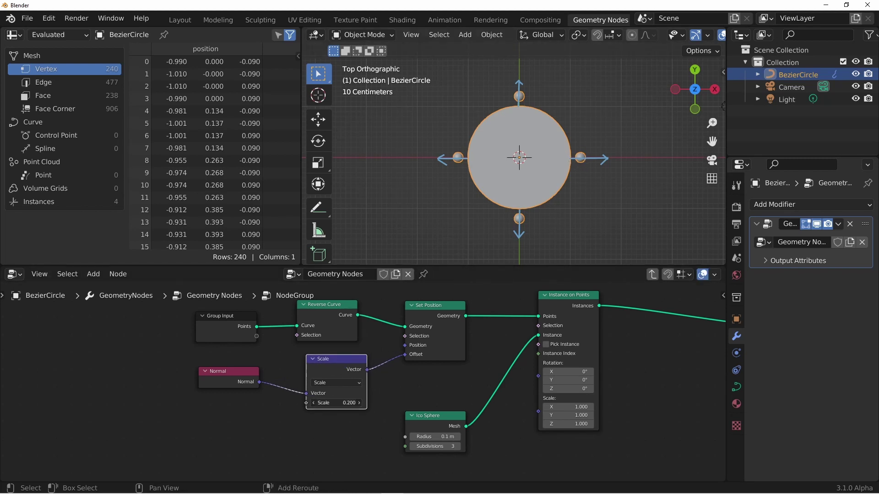
- Put a duplicate Scale node on the normal link with a factor of -1
left_click_drag(360, 403, 330, 403)
left_click_drag(329, 403, 332, 403)
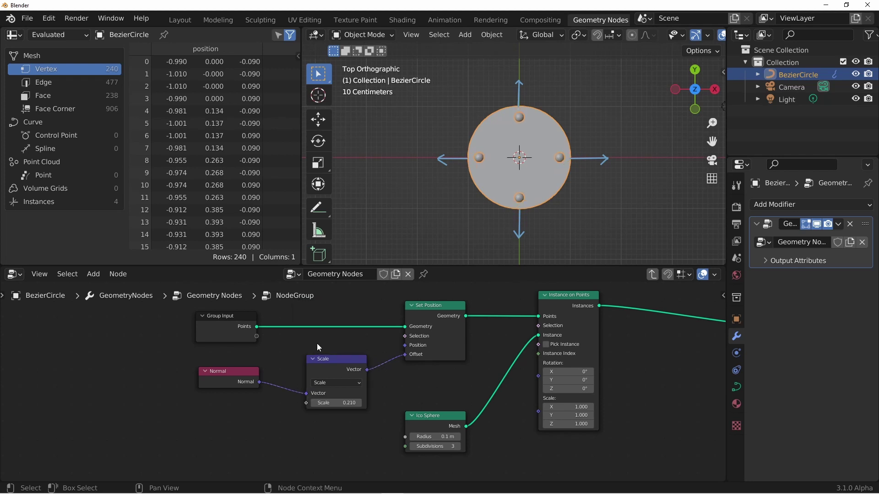
left_click_drag(219, 374, 178, 386)
left_click(329, 366)
key("shift+d")
left_click(270, 371)
left_click(278, 409)
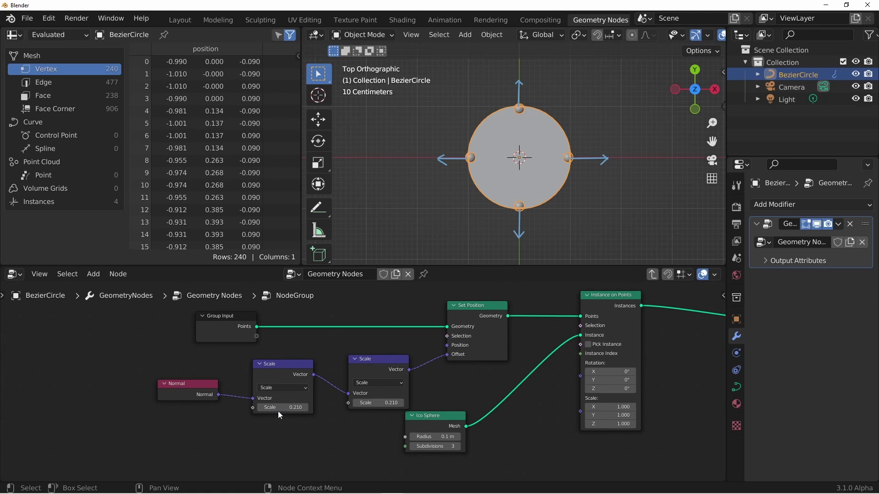
type("-1")
key("Return")
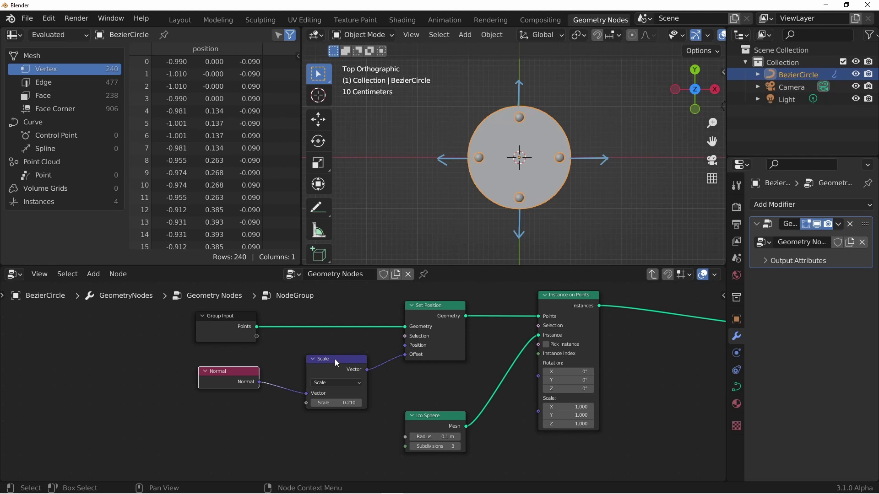
- Insert another Reverse Curve, expose its Selection as a group input, and exit to the parent tree
key("shift+a")
left_click(383, 248)
left_click(308, 336)
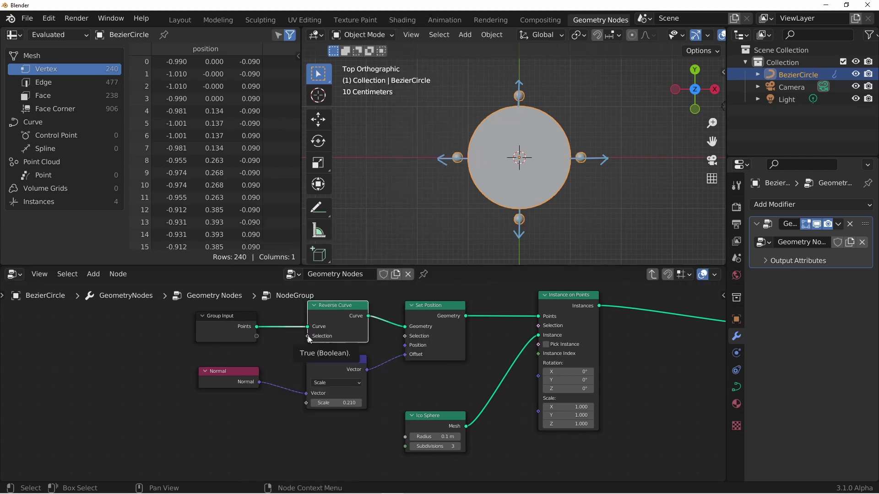
left_click_drag(308, 336, 257, 339)
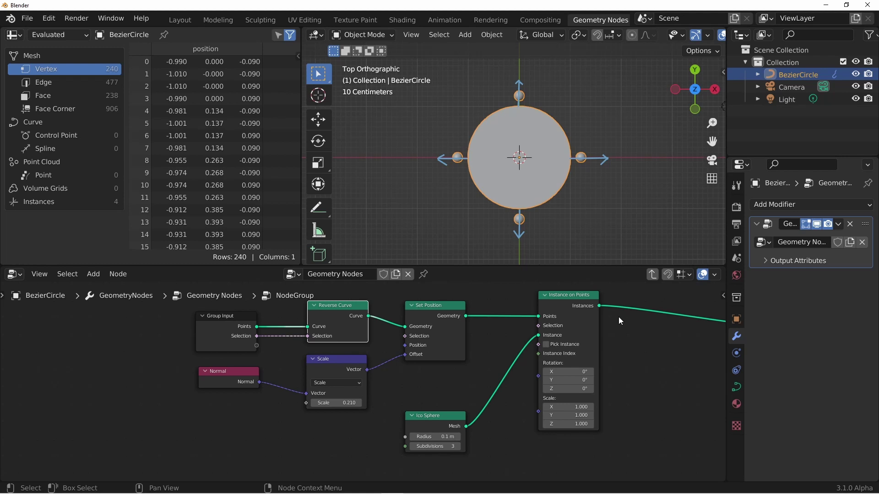
left_click(652, 275)
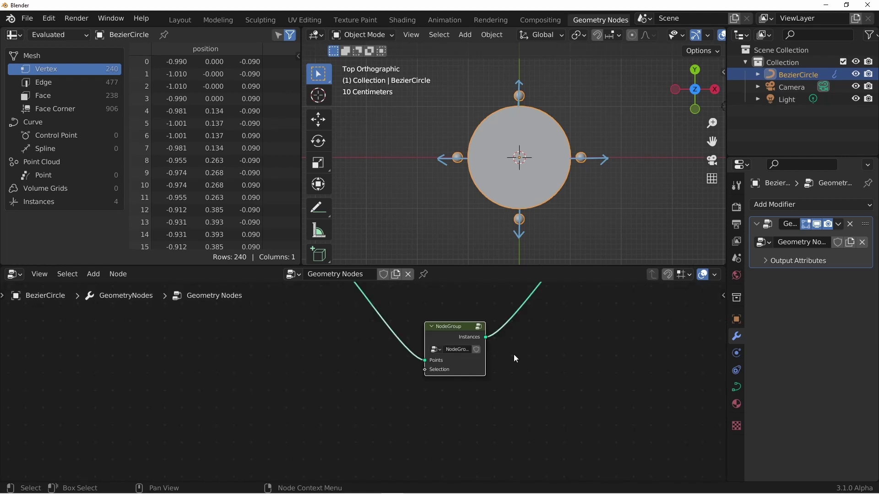
- Feed a Boolean input node set to true into the group's Selection socket
middle_click_drag(514, 354, 516, 420)
key("shift+a")
left_click(403, 127)
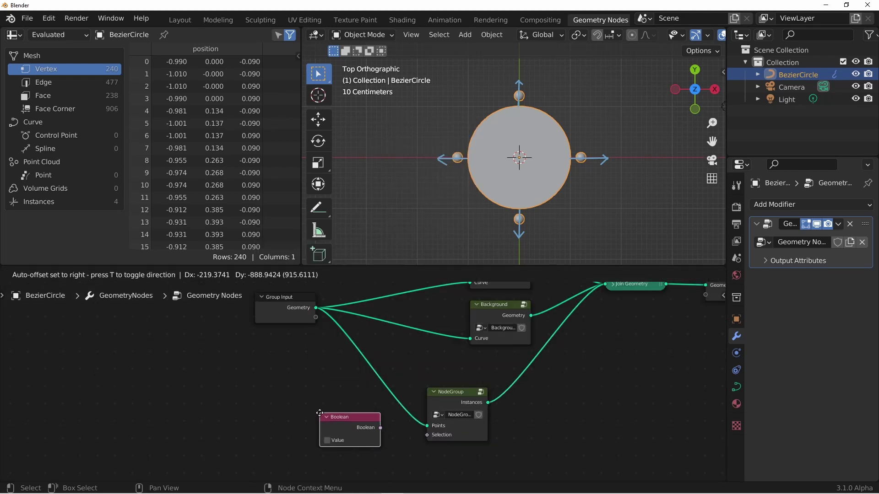
left_click(319, 416)
left_click_drag(381, 427, 425, 435)
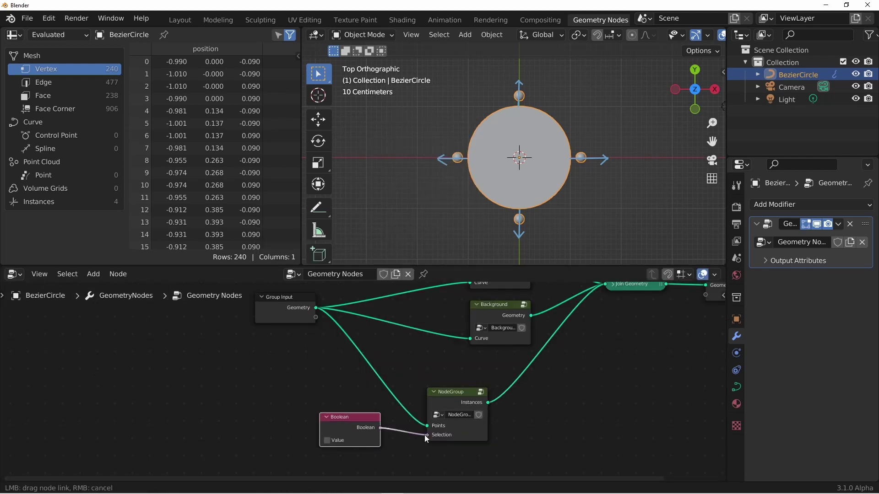
left_click(328, 443)
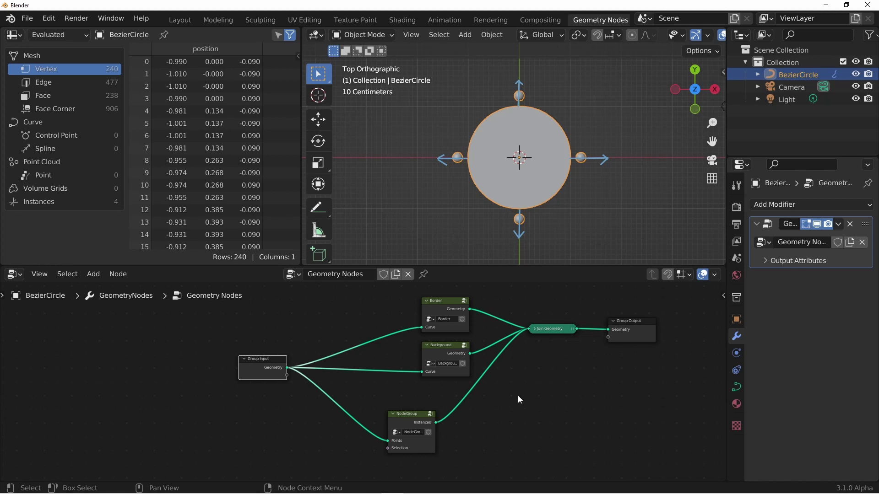
- Rename the group to Lights and set its normal scale factor to -0.24
left_click_drag(412, 428, 447, 410)
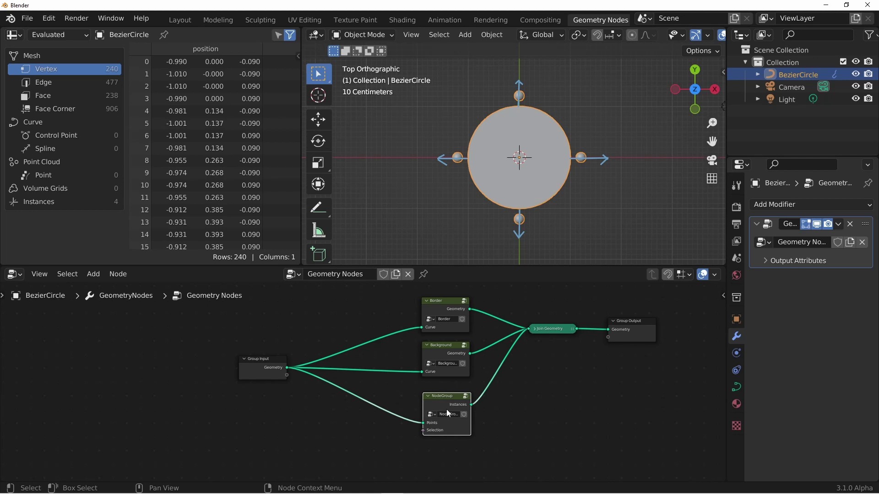
type("Lights")
key("Return")
key("Tab")
key("Home")
left_click_drag(237, 413, 204, 413)
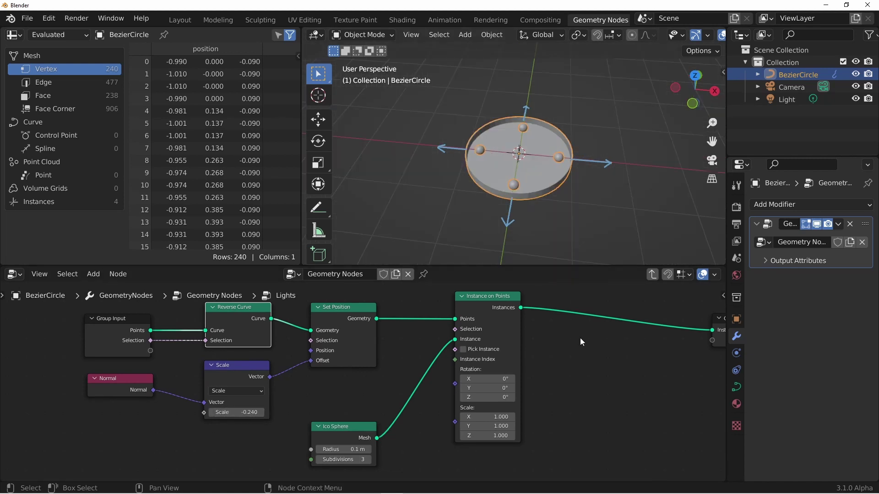
left_click(736, 403)
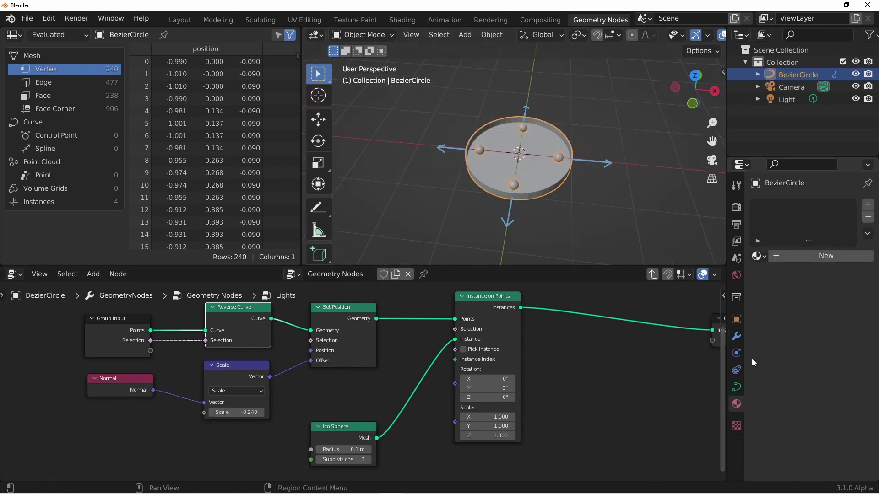
- Create two material slots on the circle with new materials named Sign and Lights
left_click(869, 206)
left_click(810, 276)
double_click(781, 207)
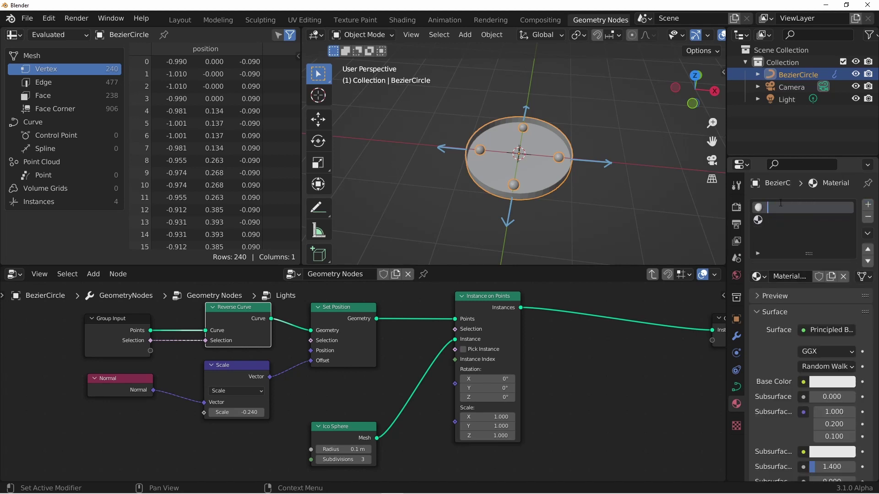
type("Sign")
key("Return")
left_click(768, 220)
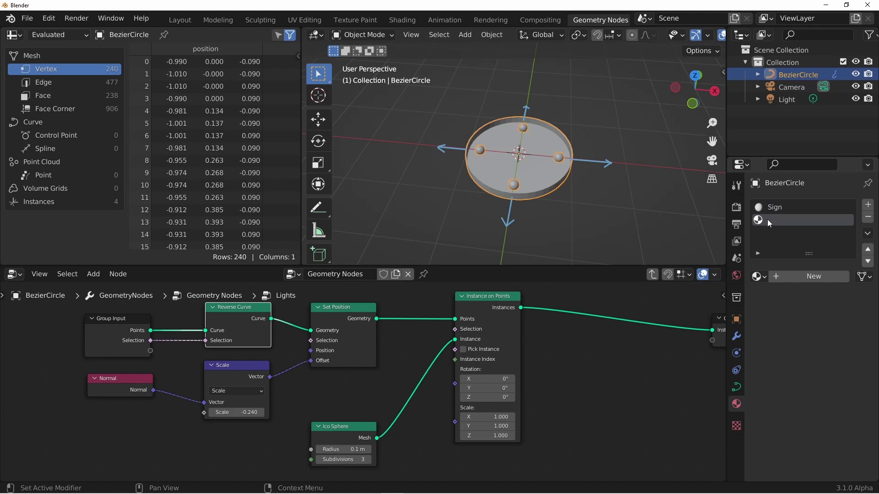
left_click(811, 276)
double_click(779, 220)
type("Lights")
key("Return")
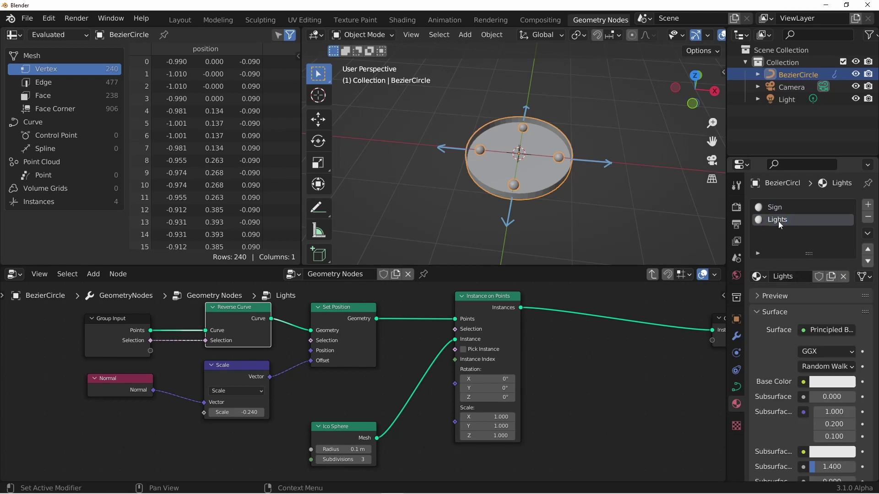
- Make Sign's base colour grey and give Lights a light-blue emission with strength 8.1
left_click(776, 208)
left_click(832, 381)
left_click_drag(848, 222, 848, 238)
left_click(776, 222)
scroll(784, 362, "down", 15)
left_click(832, 328)
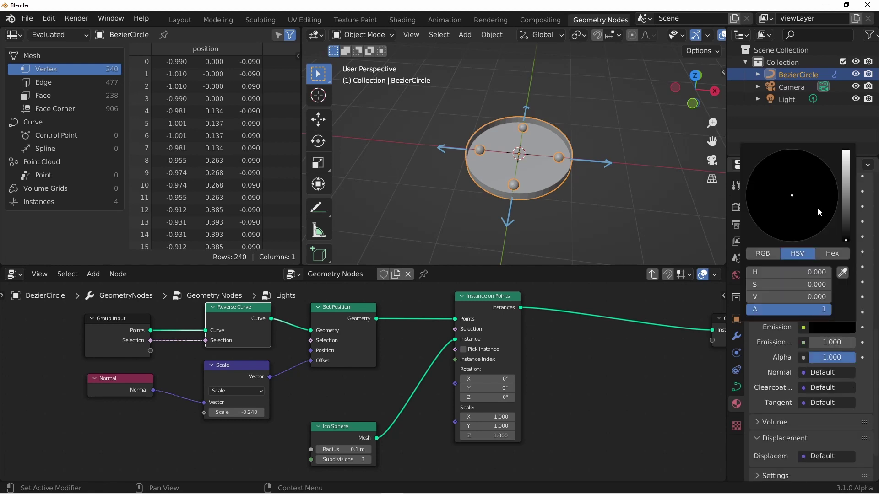
left_click_drag(848, 189, 847, 170)
left_click_drag(789, 188, 804, 180)
left_click_drag(829, 342, 838, 342)
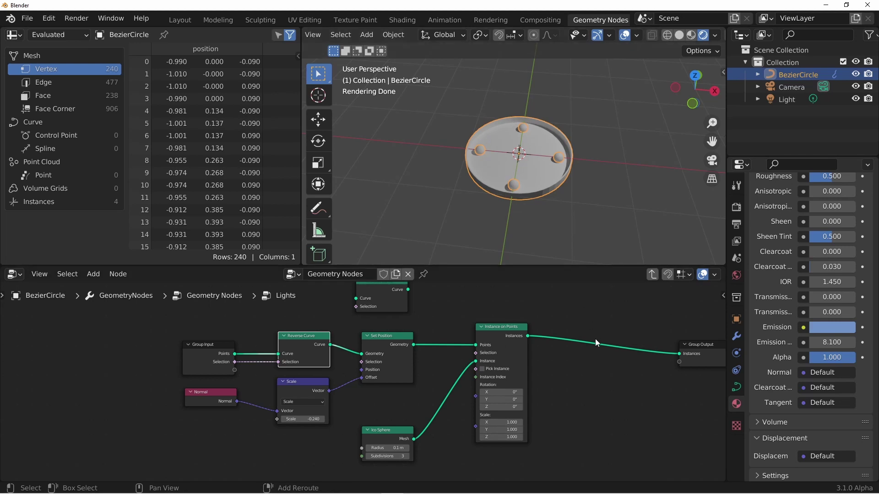
- Add a Set Material node before Group Output assigning the Lights material to the spheres
key("shift+a")
mouse_move(595, 338)
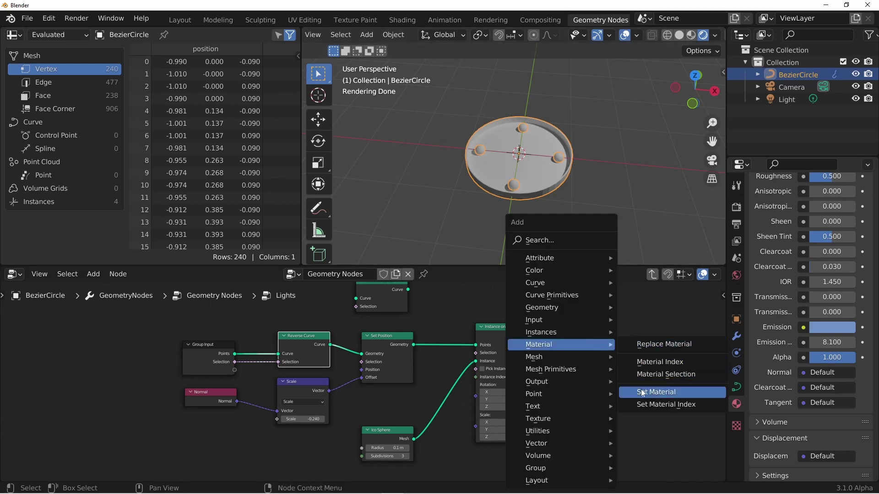
left_click(656, 392)
left_click(600, 370)
left_click(595, 364)
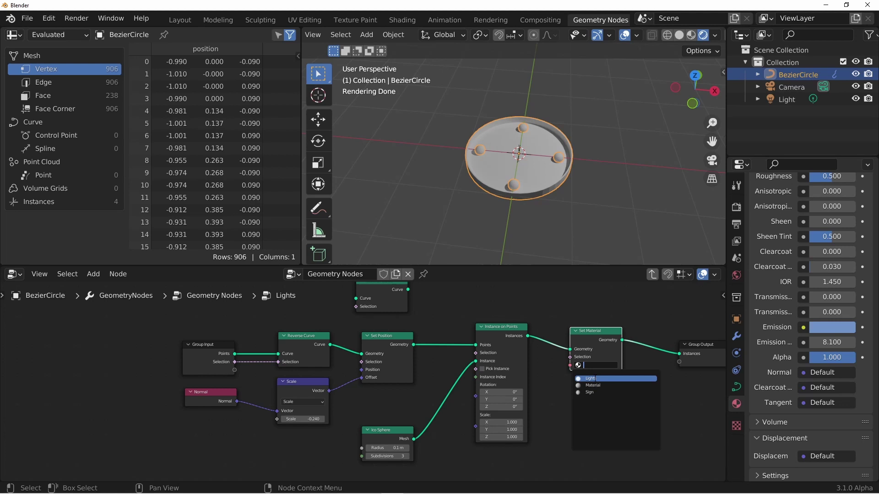
left_click(594, 379)
left_click(560, 240)
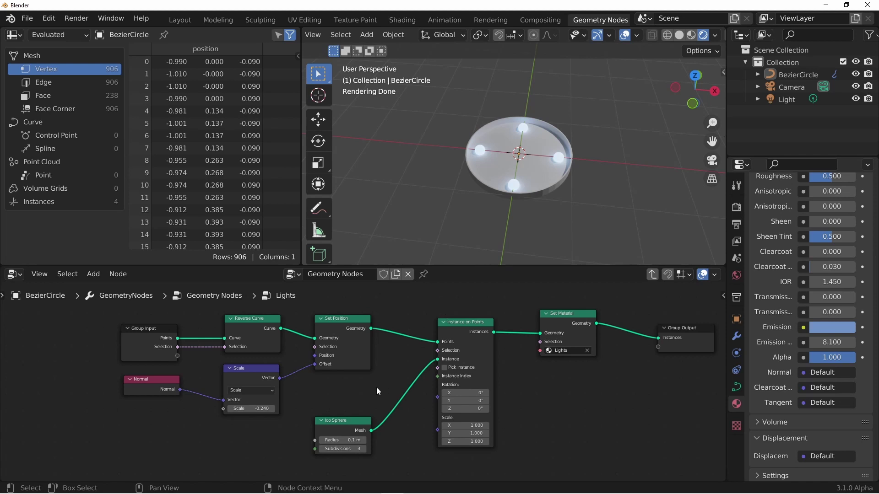
- Place a Resample Curve node after Reverse Curve in Length mode at 0.55 m, yielding 12 lights
left_click_drag(331, 325, 369, 329)
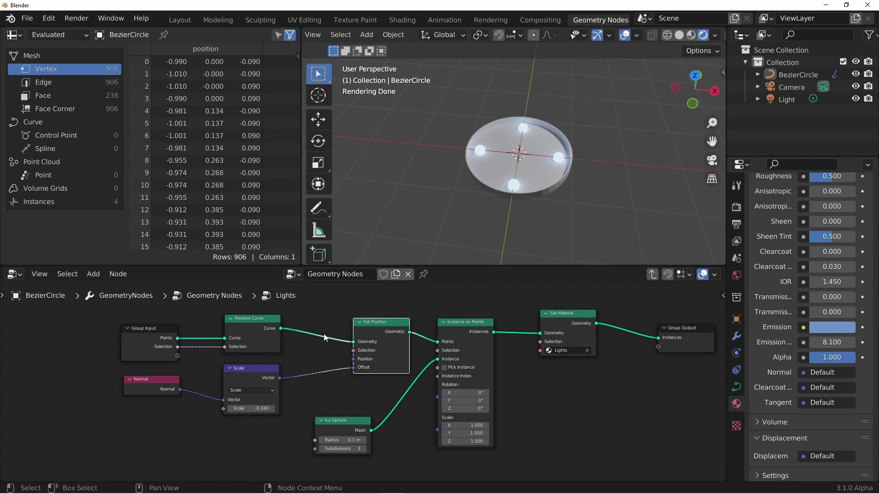
key("shift+a")
mouse_move(287, 269)
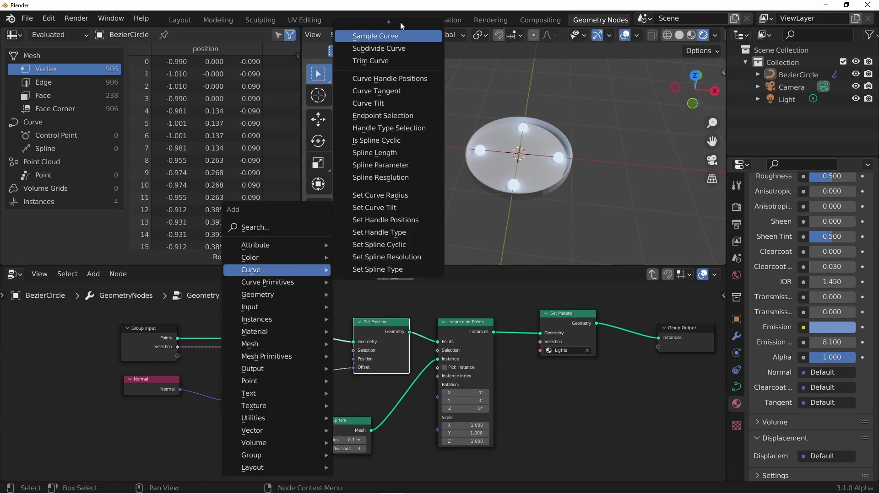
left_click(382, 62)
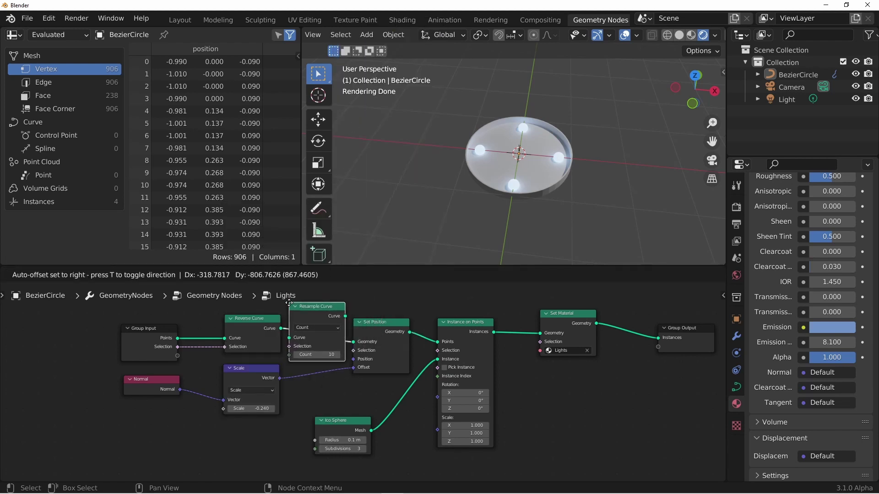
left_click(313, 303)
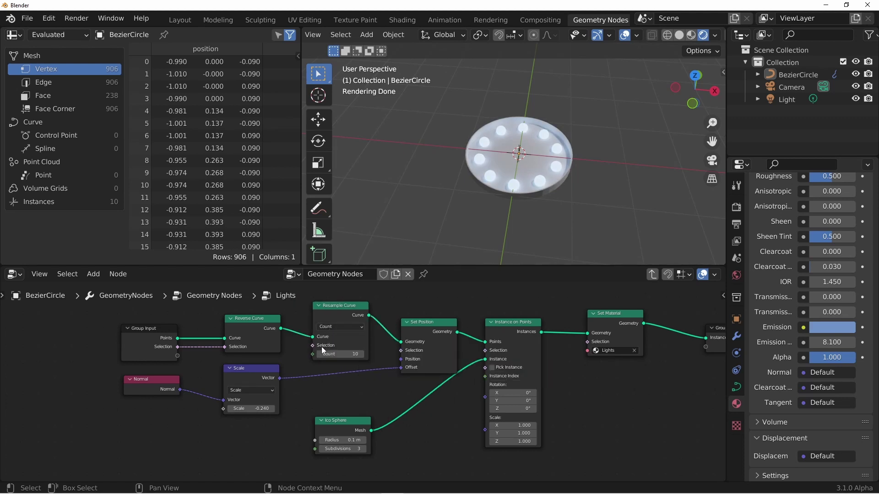
left_click(347, 327)
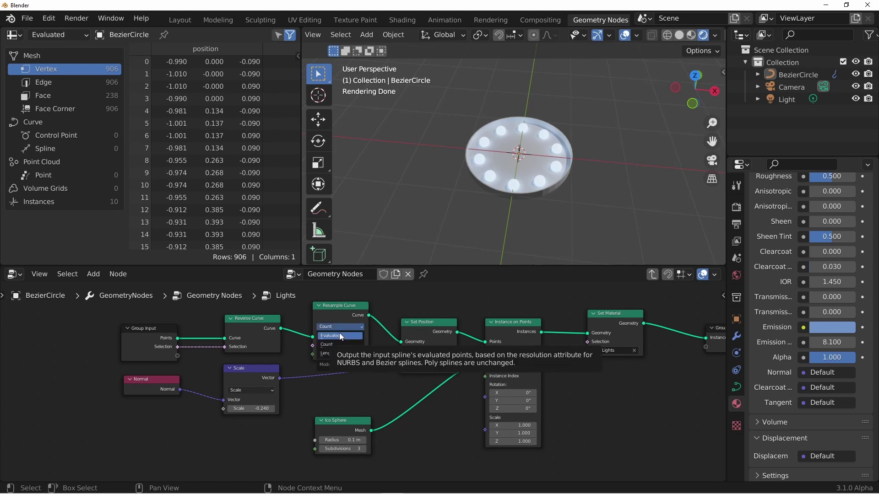
left_click(329, 353)
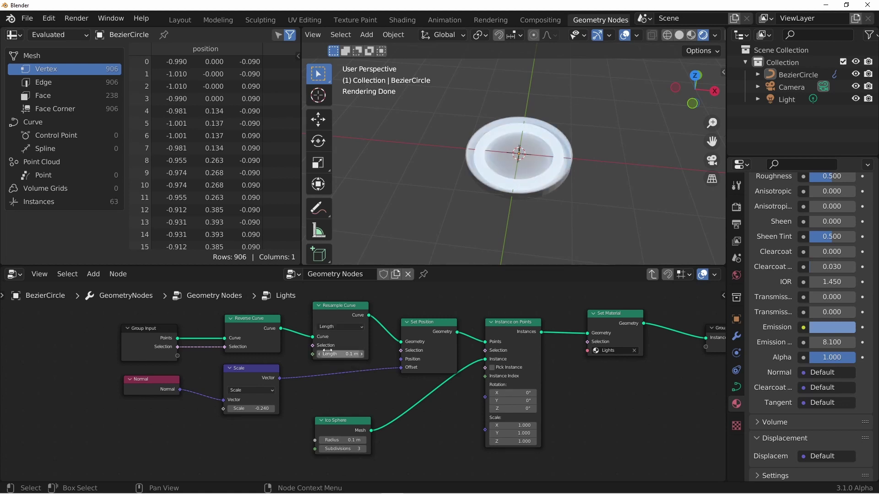
mouse_move(346, 359)
left_mouse_down()
mouse_move(363, 358)
mouse_move(333, 366)
left_mouse_up()
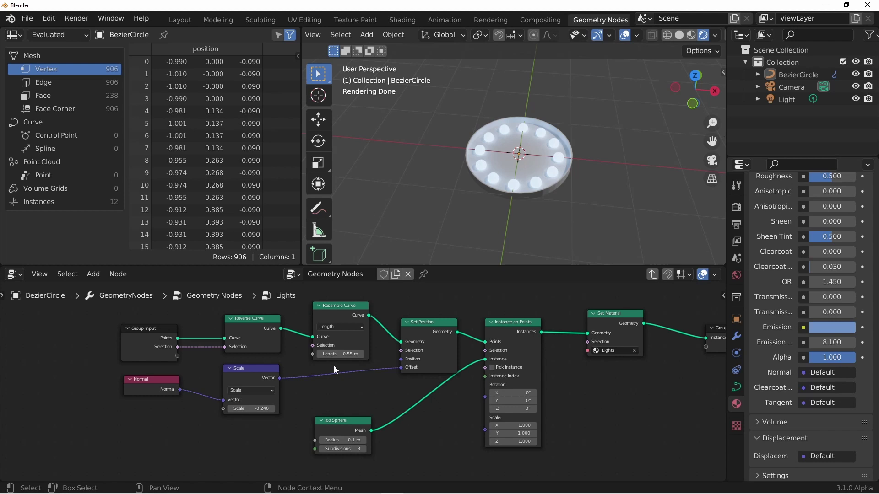
- Switch to front view with wireframe display and move the Ico Sphere node down and right
key("KP_7")
key("KP_1")
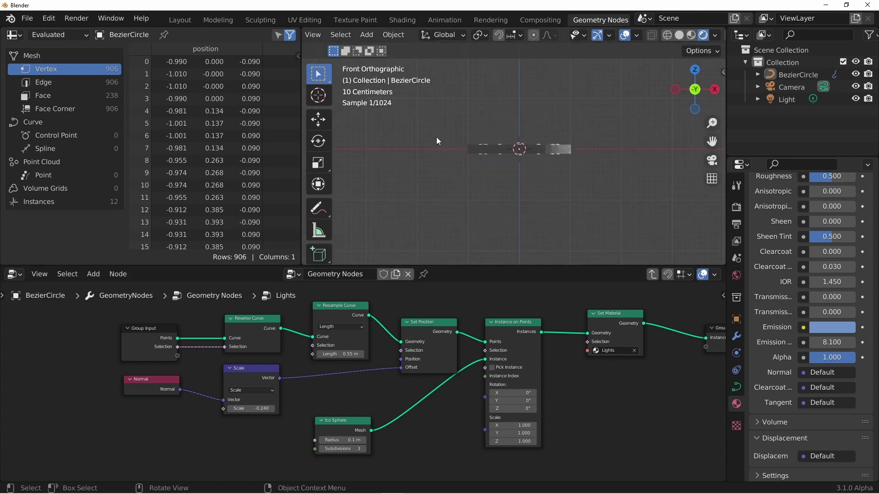
key("Tab")
key("Tab")
key("shift+z")
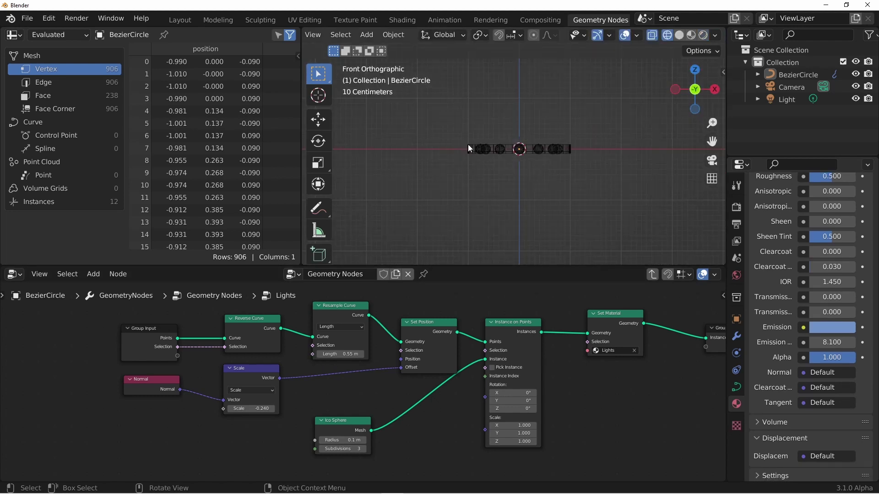
scroll(476, 149, "up", 5)
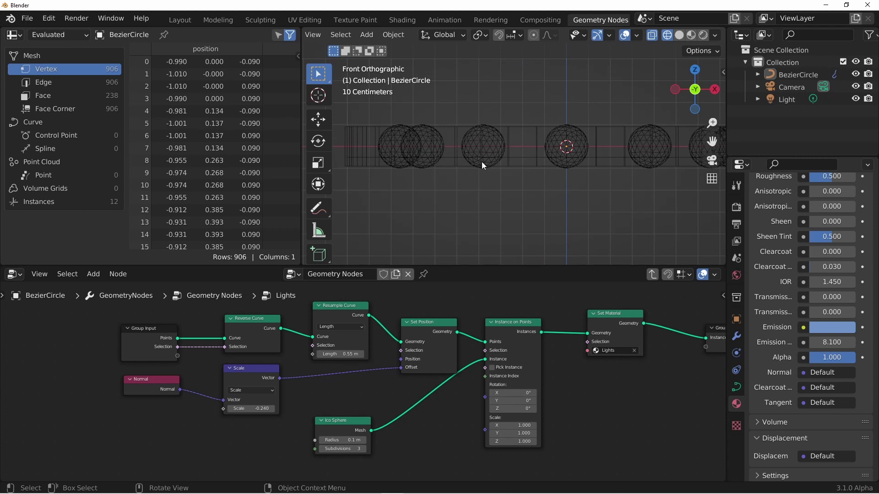
scroll(494, 299, "down", 1)
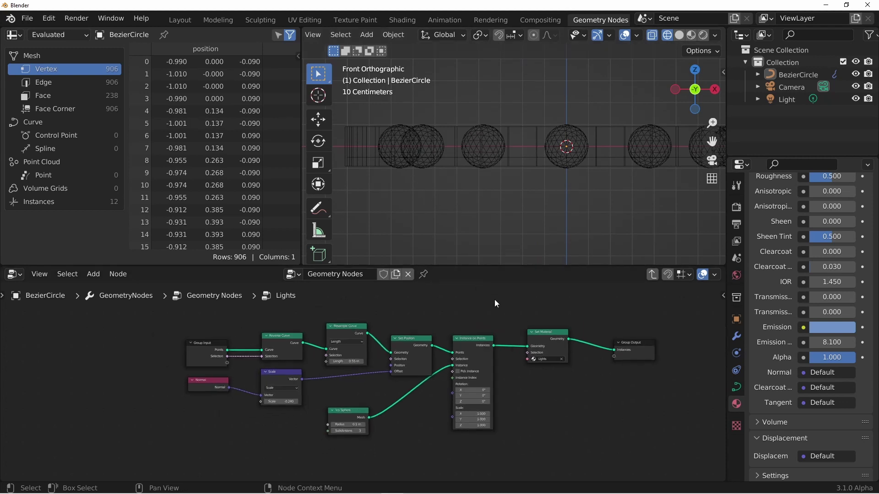
left_click_drag(343, 415, 385, 427)
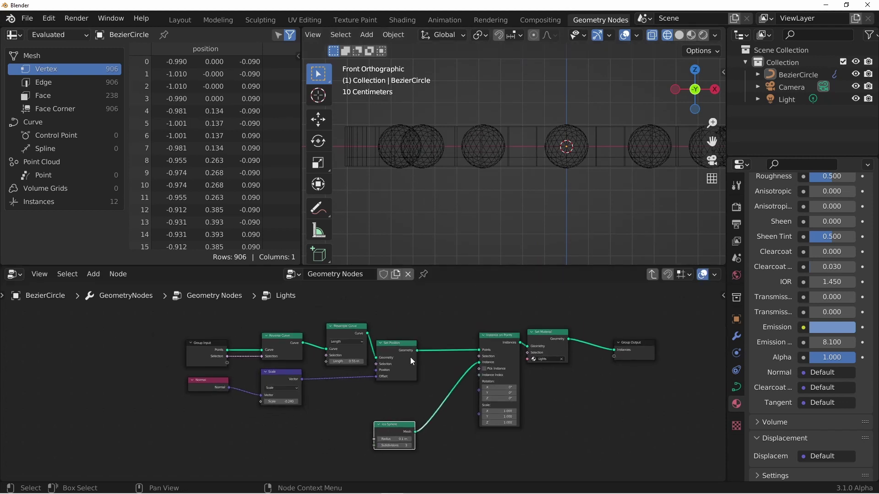
- Insert a duplicate Set Position before Instance on Points with Offset Z 0.06 m, then preview rendered from above
left_click(399, 347)
key("shift+d")
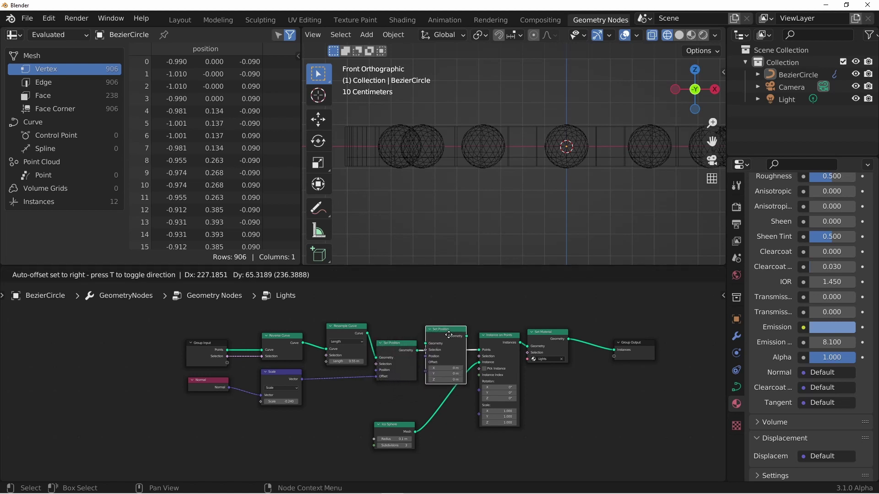
left_click(448, 340)
scroll(508, 381, "up", 2)
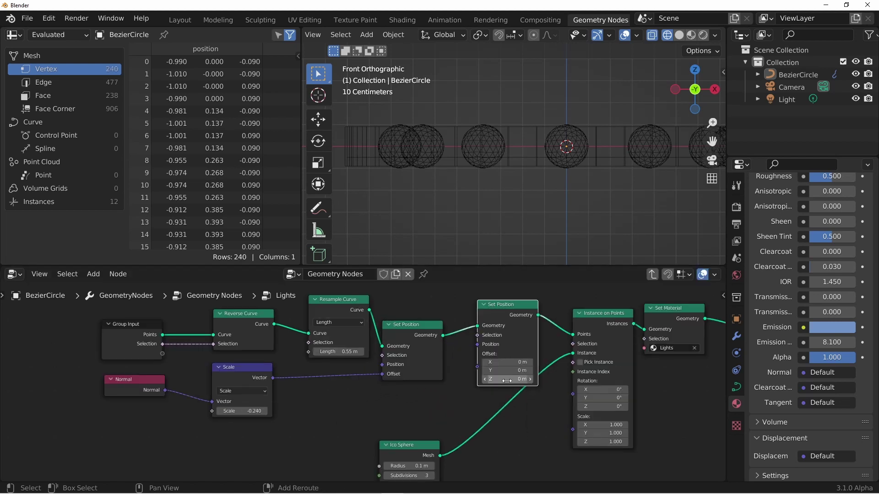
left_click_drag(508, 381, 525, 381)
key("z")
middle_click_drag(522, 110, 530, 176)
left_click(530, 176)
key("z")
key("KP_7")
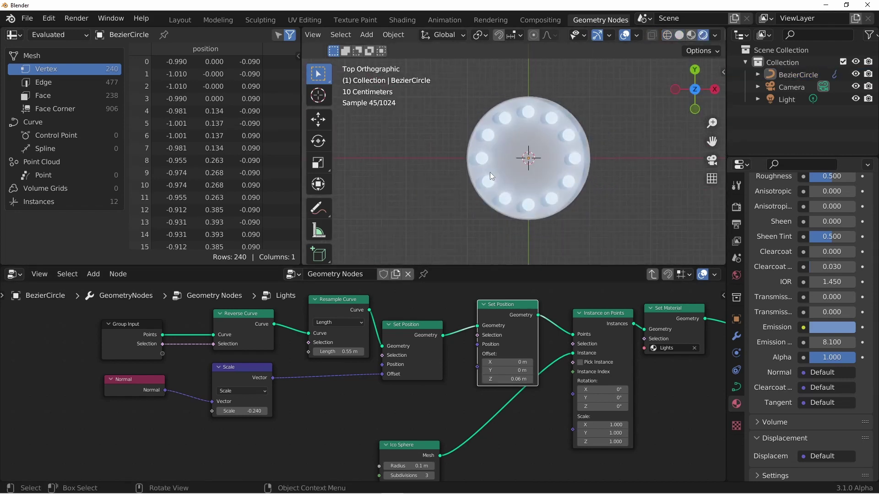
- Rotate the BezierCircle's point handles to reshape it into a rounded triangle carrying 25 lights
key("Tab")
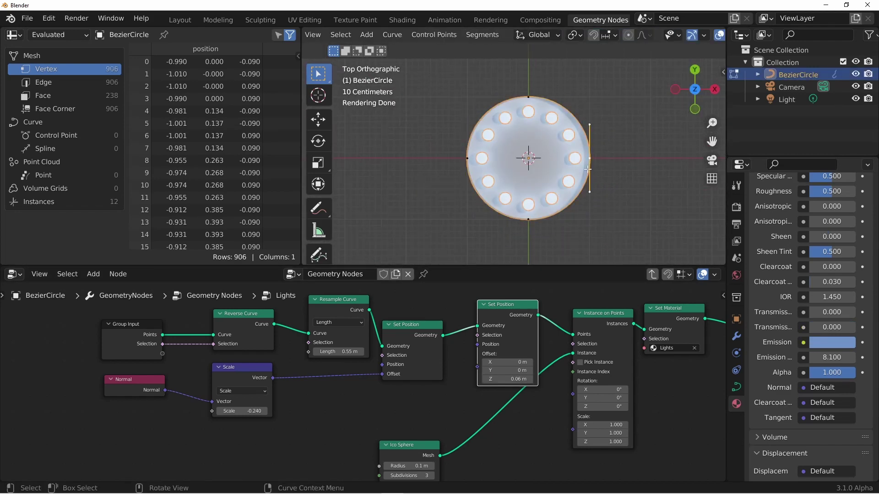
key("r")
left_click(625, 204)
key("Tab")
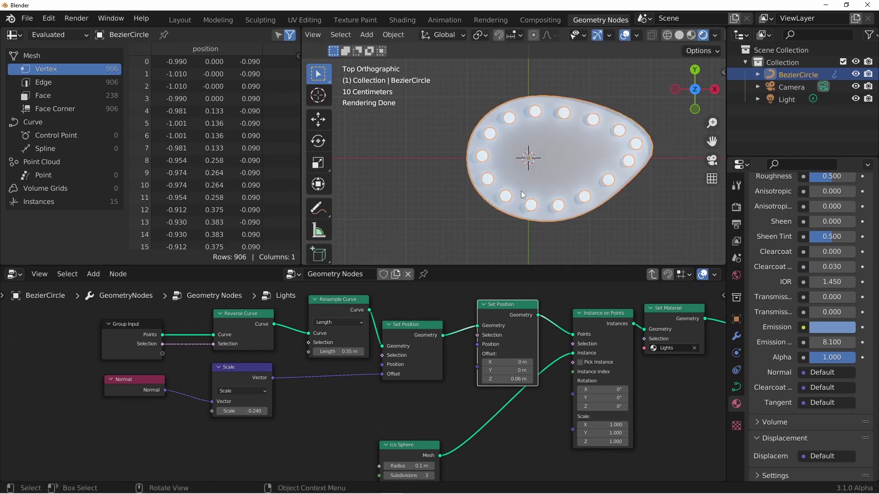
key("Tab")
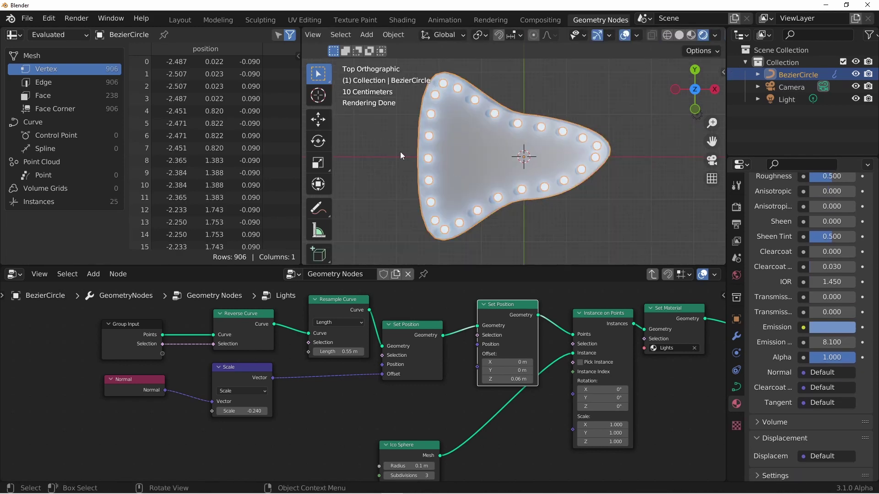
left_click(400, 151)
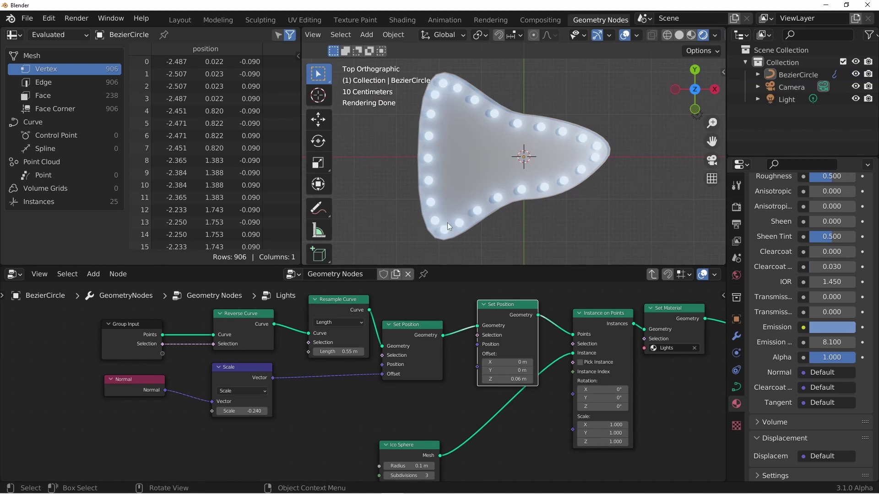
middle_click_drag(452, 221, 426, 256)
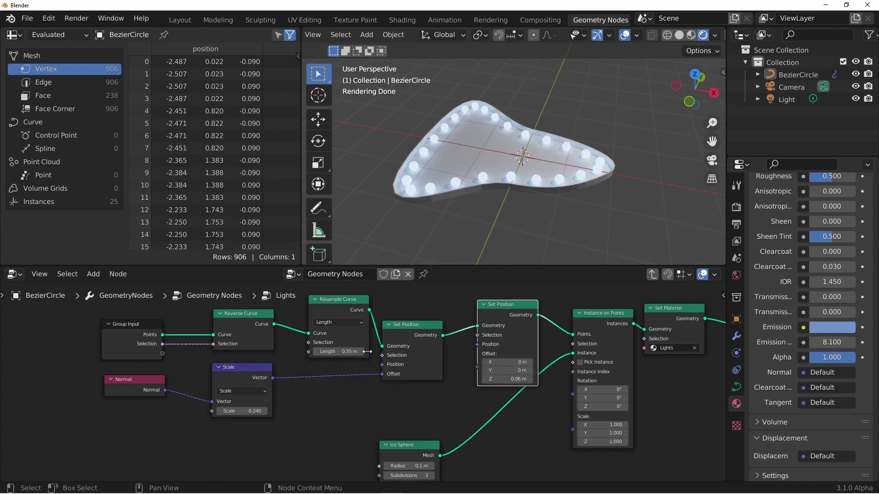
- Expose resample Length as group input 'Light Distance' and Scale as 'Light Inset' at -0.430
left_click_drag(309, 352, 164, 353)
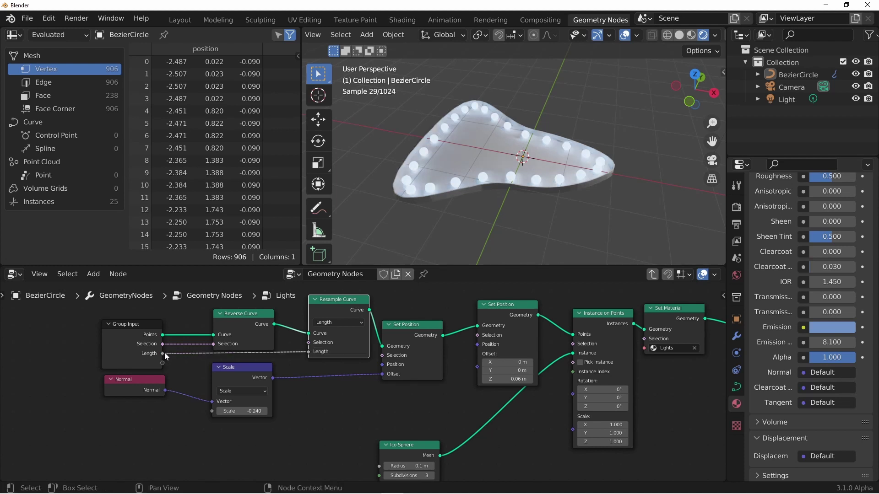
key("n")
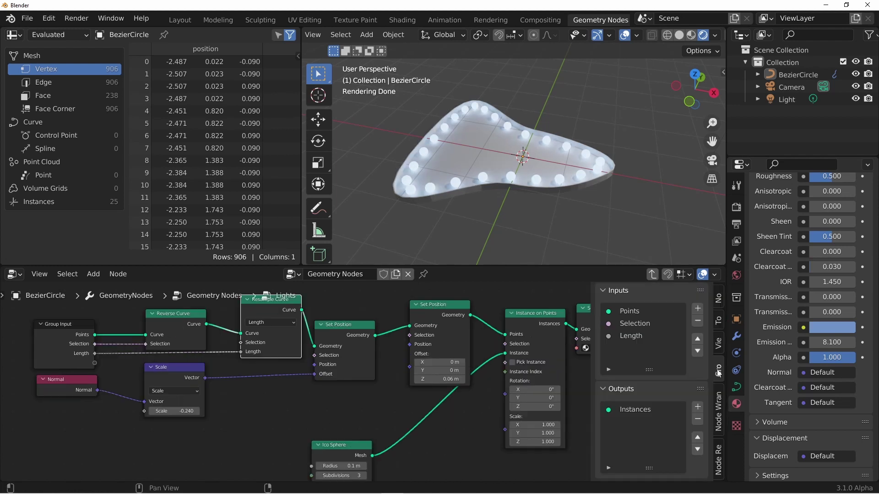
double_click(633, 336)
type("Light")
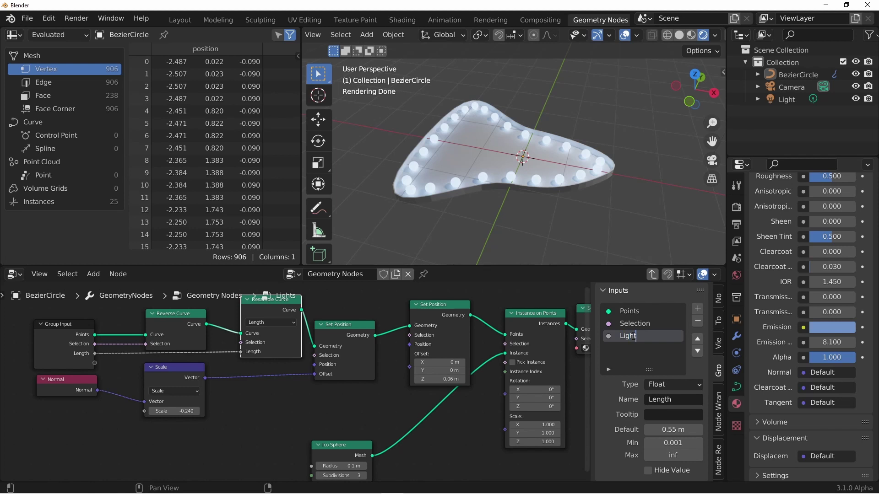
type(" Distance")
key("Return")
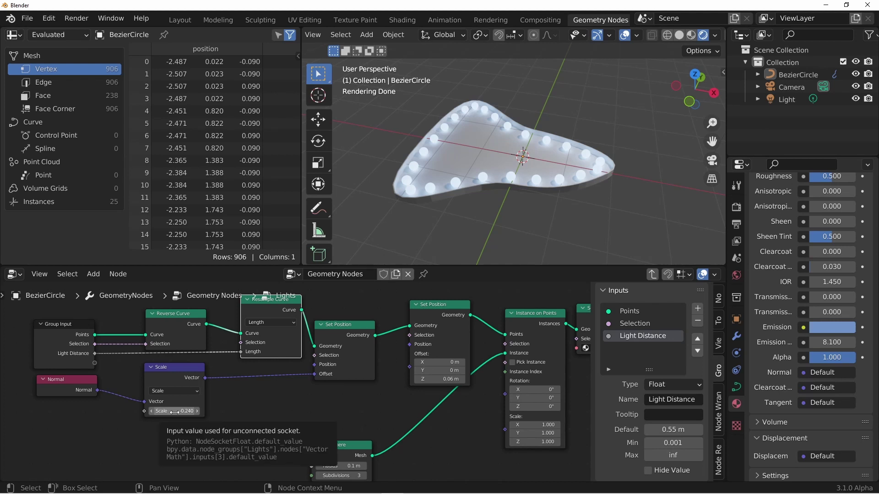
left_click_drag(174, 412, 95, 363)
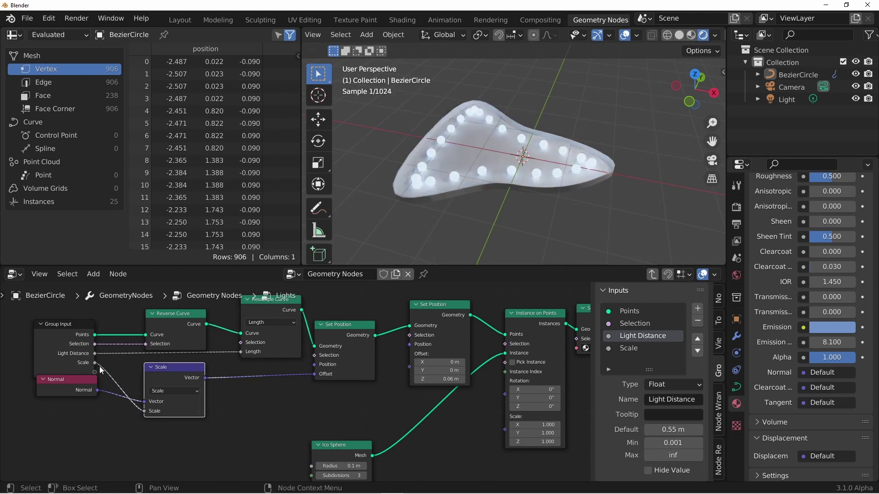
double_click(623, 349)
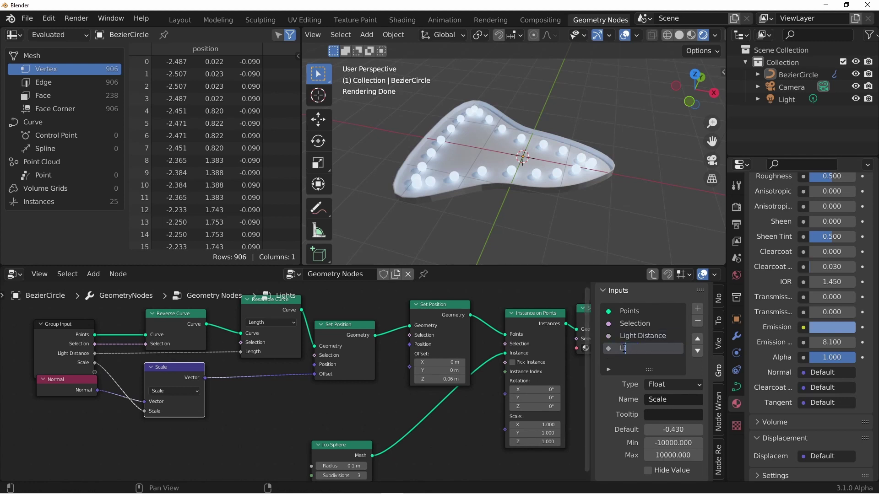
type("Light Inset")
key("Return")
- Expose the Set Material material and the Ico Sphere radius as further group inputs
scroll(495, 368, "down", 1)
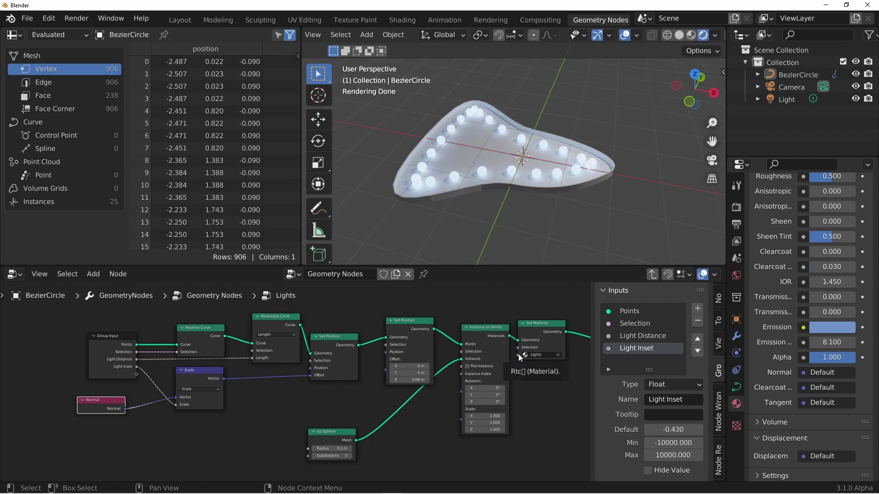
left_click_drag(519, 356, 137, 375)
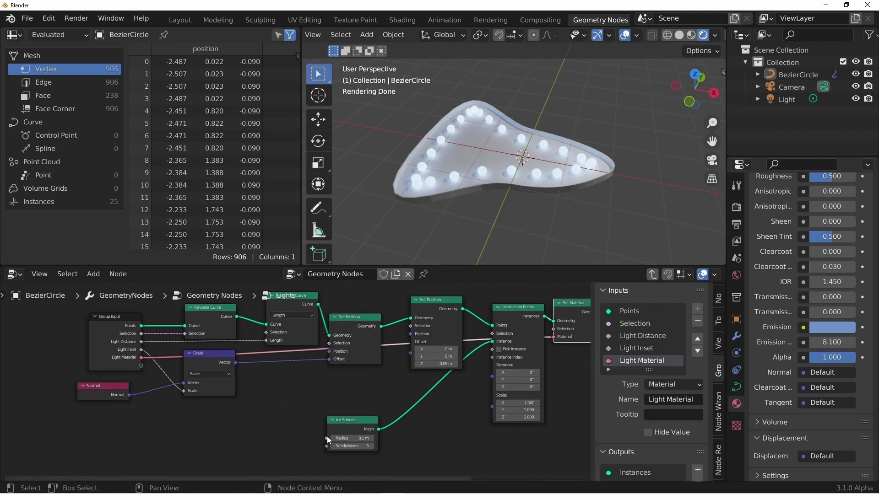
left_click_drag(327, 439, 142, 367)
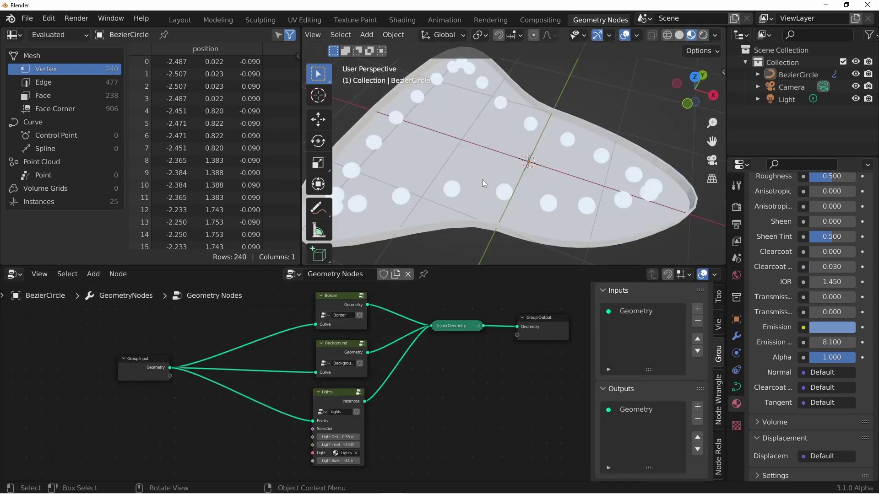
- Inside the Border group, expose the quadrilateral's Width and Height as group inputs
middle_click_drag(482, 179, 452, 212)
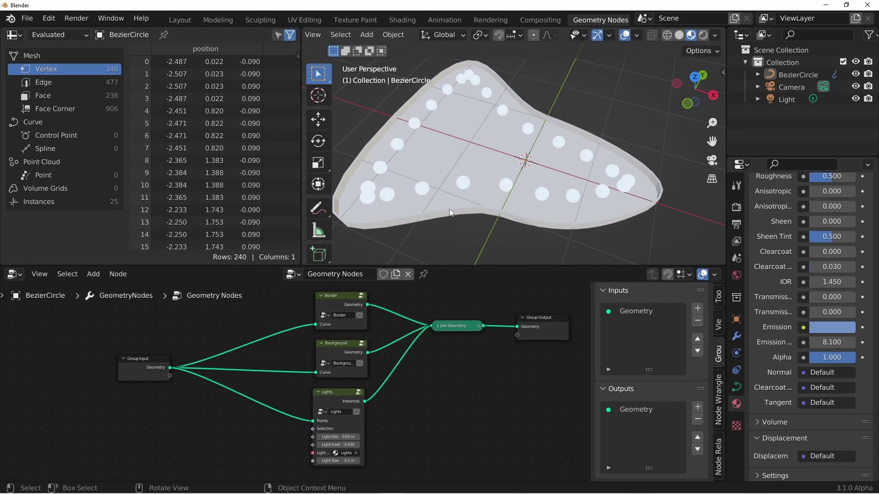
left_click(344, 308)
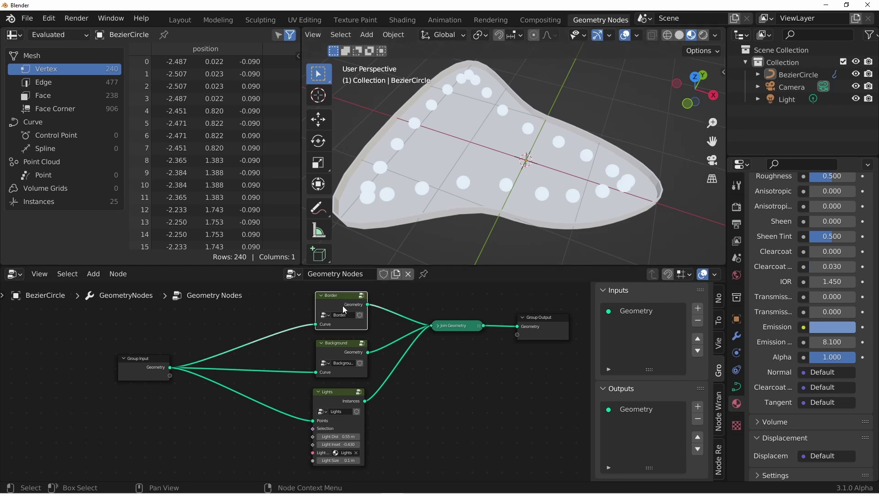
key("Tab")
scroll(363, 407, "up", 4)
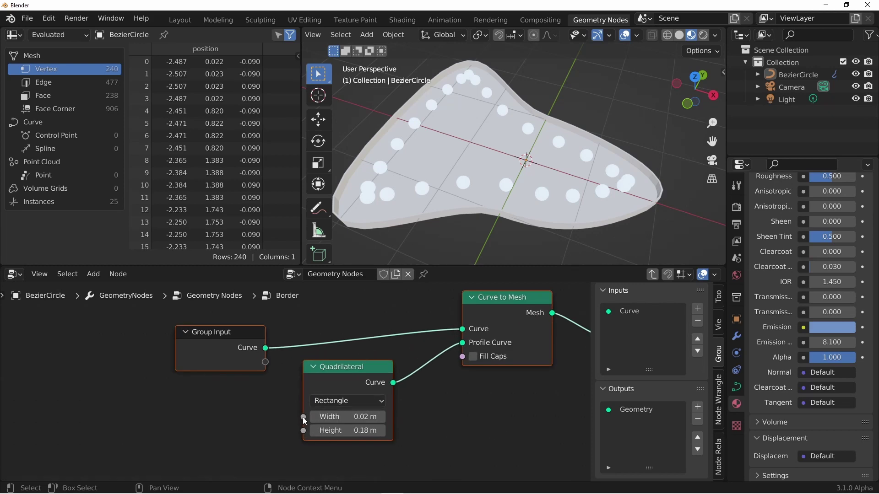
left_click_drag(303, 417, 265, 362)
left_click_drag(440, 332, 428, 349)
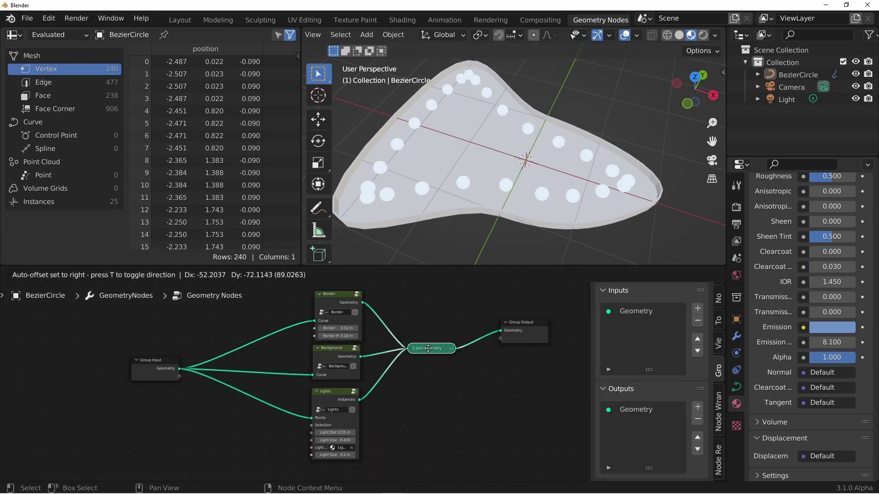
- Wrap the Border, Background and Lights nodes into one new node group and tidy its layout
left_click_drag(455, 465, 276, 310)
key("ctrl+g")
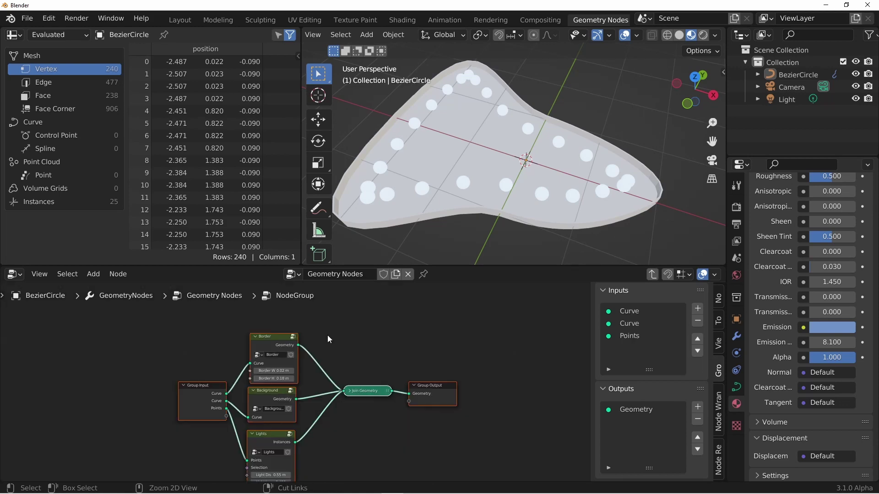
scroll(208, 394, "up", 4)
middle_click_drag(208, 394, 280, 338)
left_click_drag(280, 338, 163, 352)
scroll(284, 383, "down", 3)
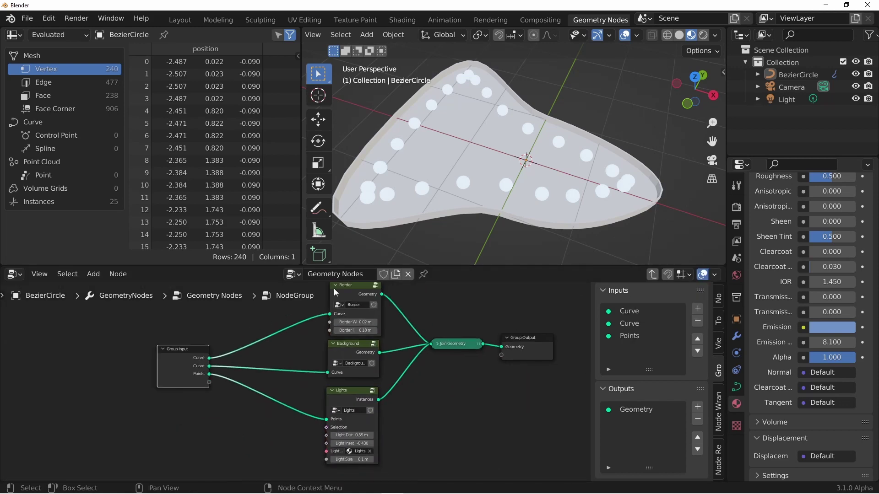
left_click_drag(330, 298, 279, 305)
left_click_drag(327, 357, 278, 358)
left_click_drag(325, 401, 275, 397)
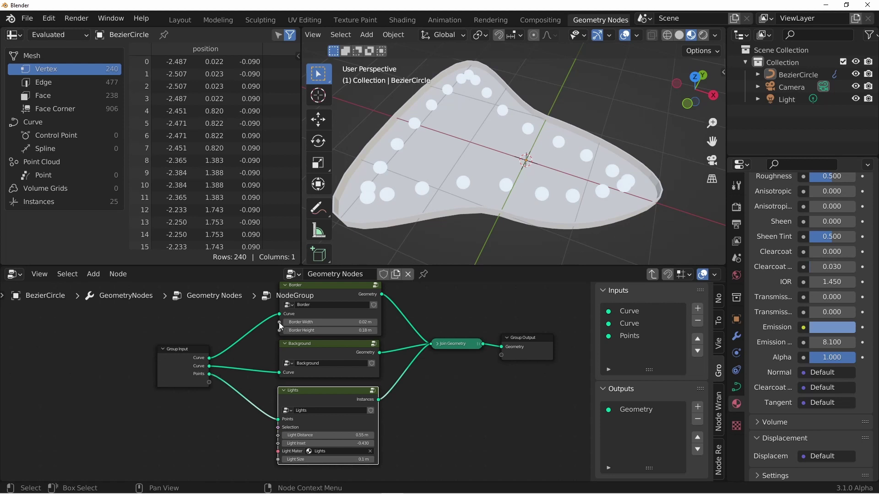
- Expose Border Width/Height, Selection, Light Distance/Inset, Light Material and Light Size as group inputs
left_click_drag(279, 323, 209, 391)
left_click_drag(278, 428, 209, 406)
left_click_drag(278, 444, 209, 414)
left_click_drag(277, 451, 209, 422)
left_click_drag(278, 459, 209, 431)
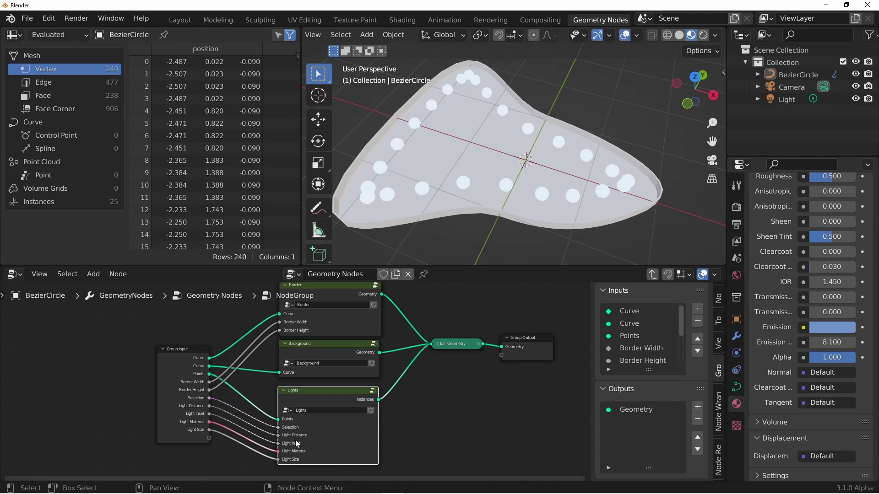
- Rename the group's Selection input to 'Flip Curve'
scroll(639, 340, "down", 3)
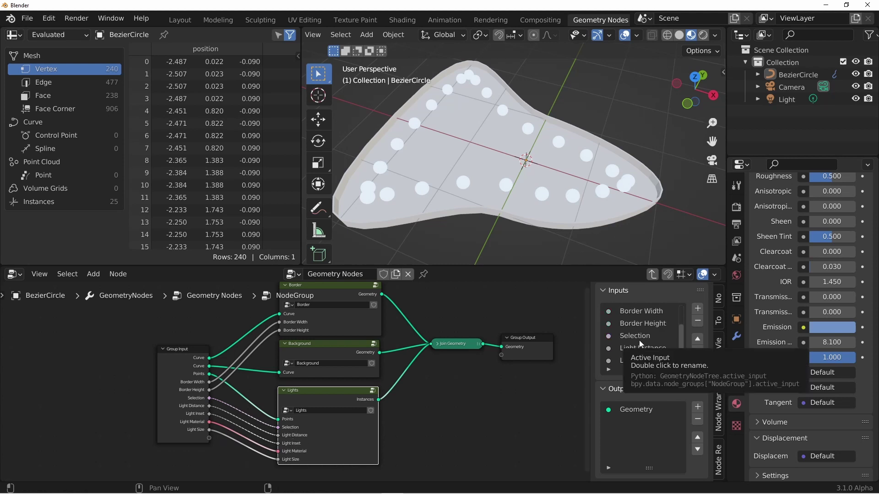
left_click(639, 337)
double_click(641, 339)
type("Flip Curve")
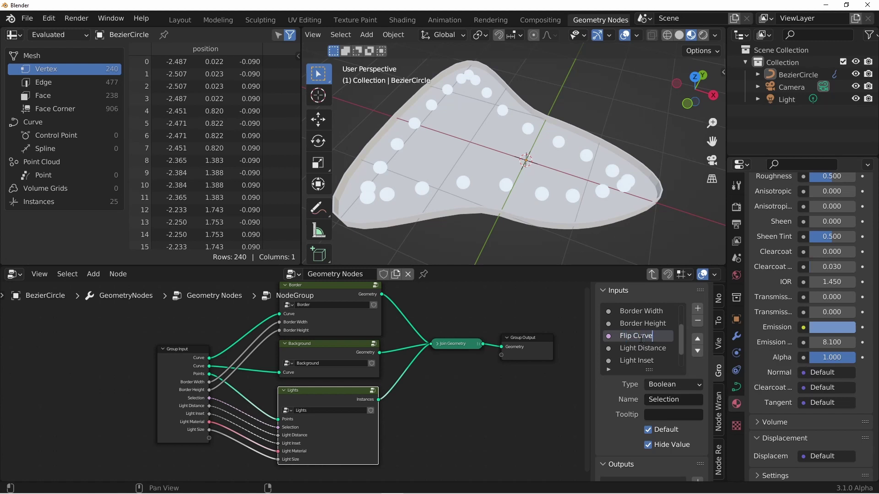
key("Return")
- Feed Background and Lights from the first Curve input, removing the redundant Curve and Points inputs
scroll(201, 370, "up", 2)
middle_click_drag(201, 371, 251, 367)
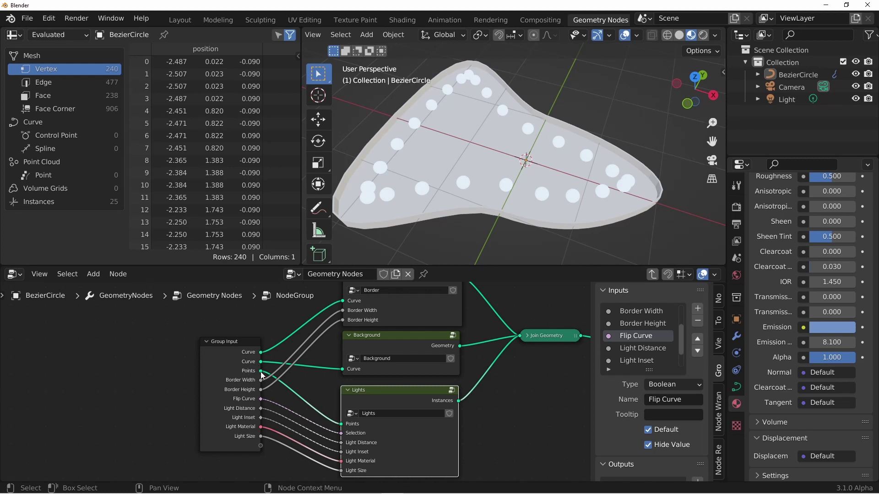
left_click_drag(261, 352, 342, 369)
left_click_drag(261, 352, 342, 424)
scroll(642, 330, "up", 3)
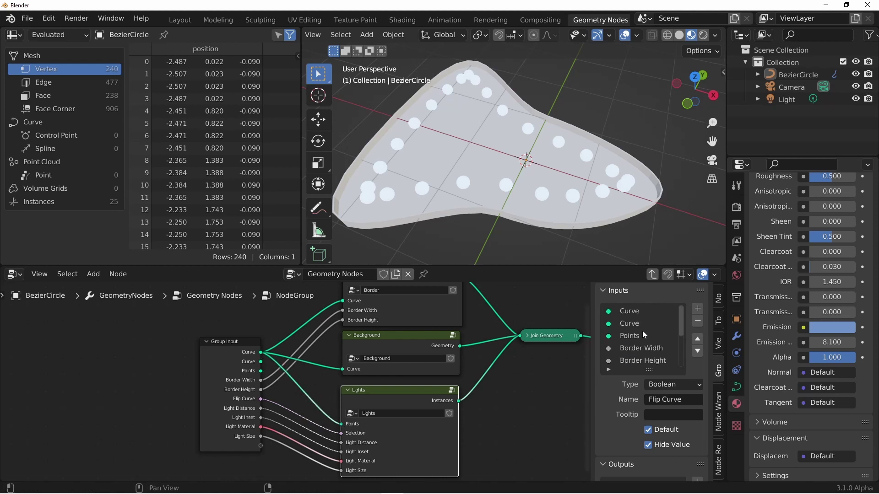
left_click(637, 324)
left_click(697, 321)
left_click(698, 321)
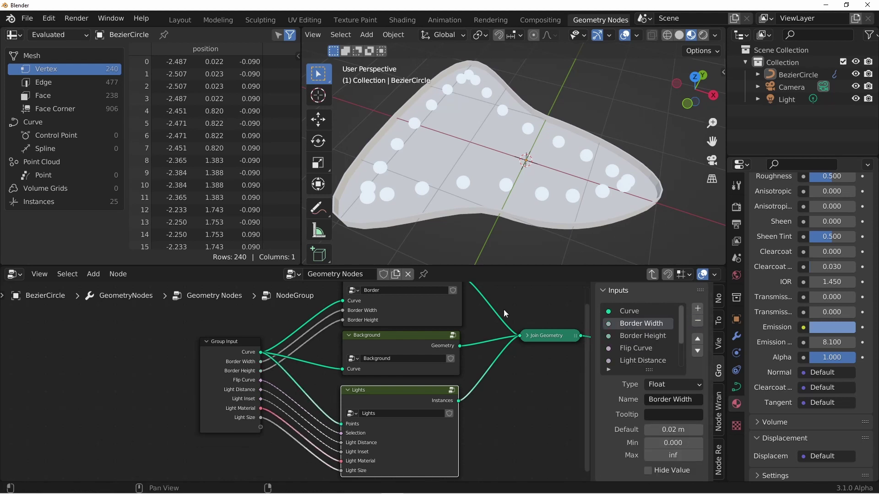
- Back in the main tree, rename the new group node to 'Marquee Sign'
key("Home")
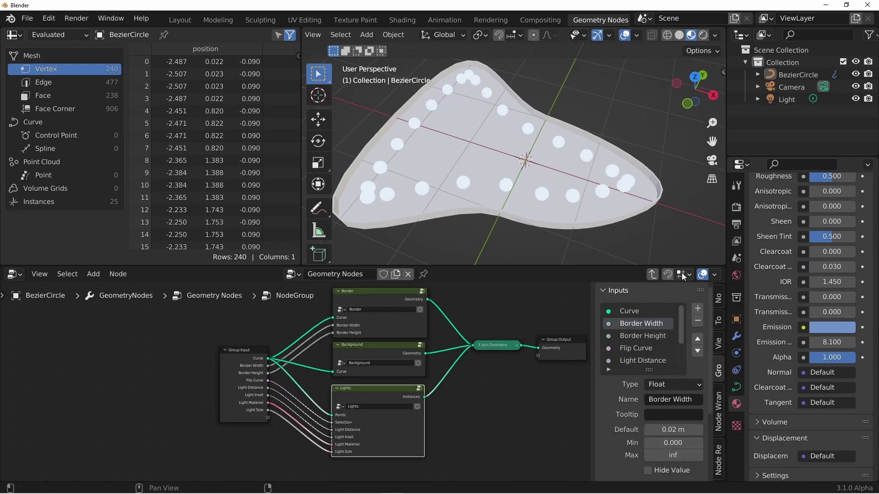
left_click(653, 274)
scroll(376, 366, "up", 4)
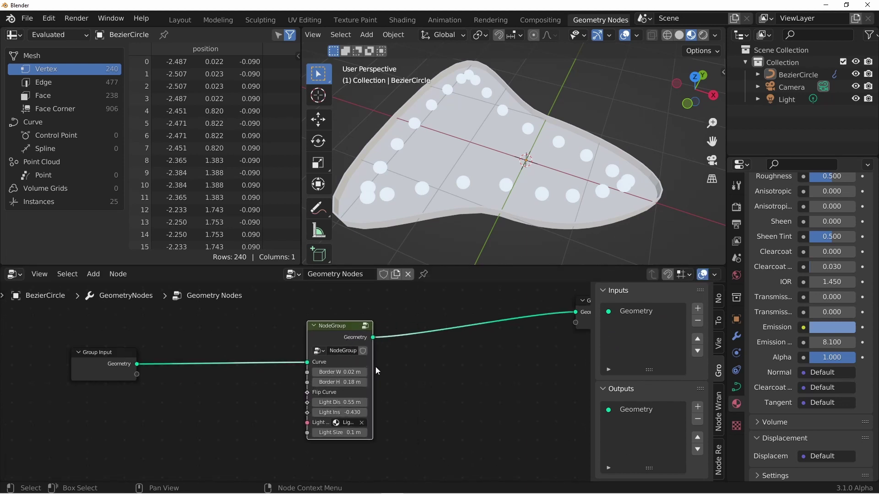
left_click_drag(374, 371, 422, 362)
double_click(350, 351)
type("M")
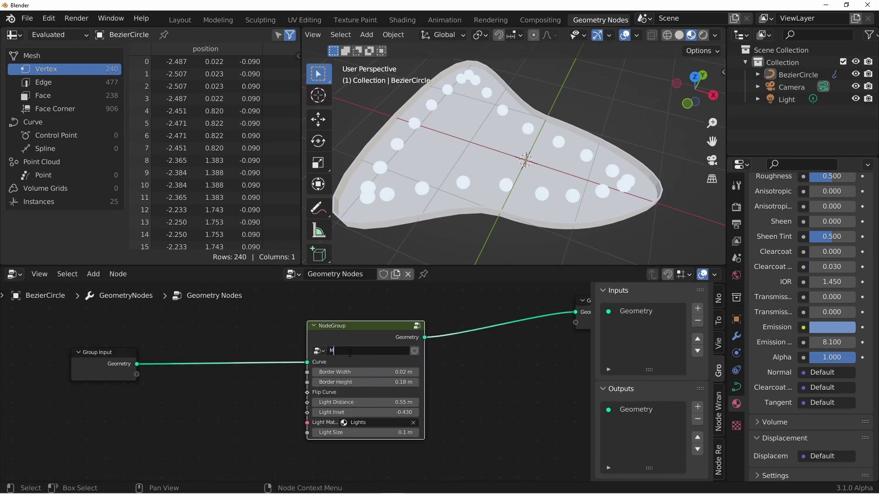
type("arquee Sign")
key("Return")
- Set Border Height 0.39 m, Light Distance 0.83 m and Light Inset -0.420, keeping the Lights material
left_click_drag(349, 372, 439, 382)
left_click_drag(359, 402, 353, 433)
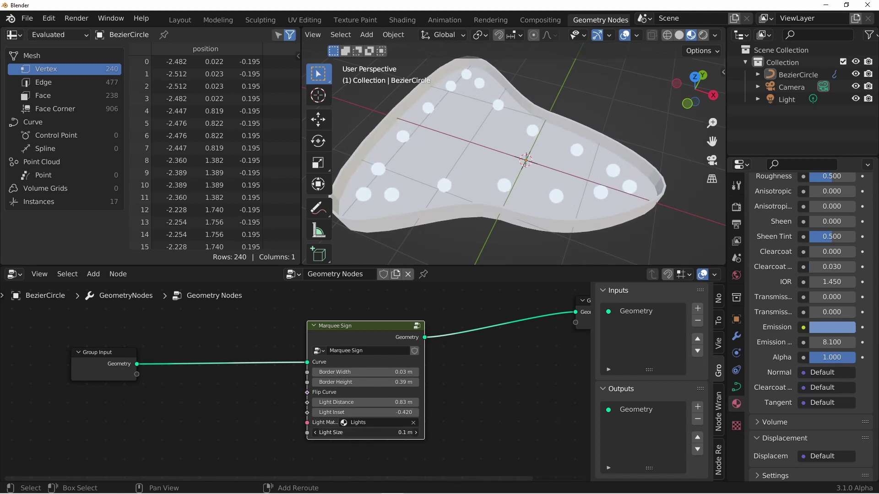
left_click(360, 423)
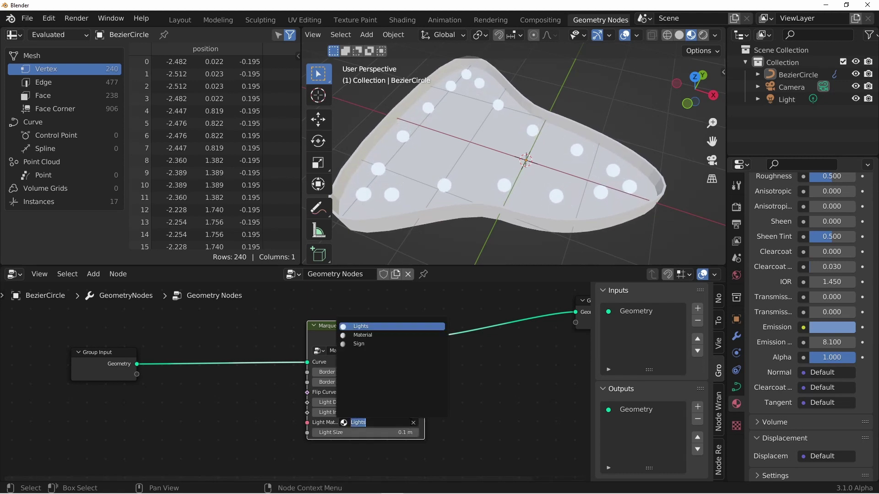
left_click(361, 343)
left_click(367, 423)
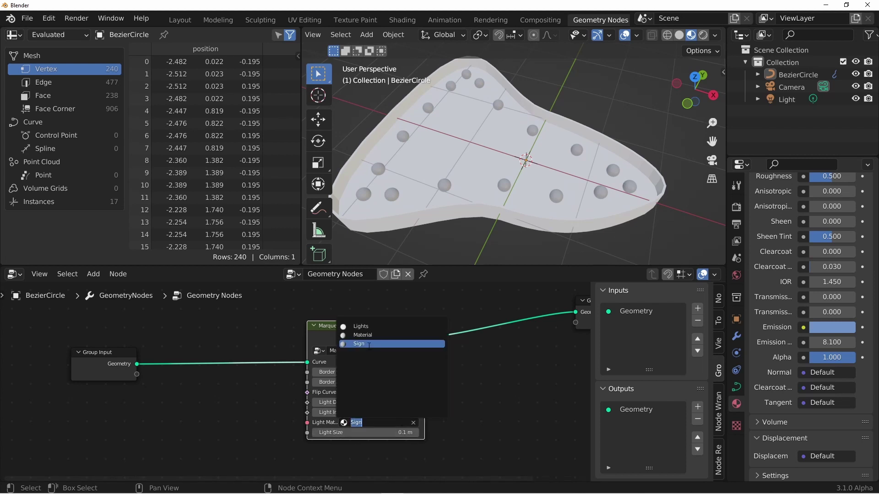
left_click(361, 328)
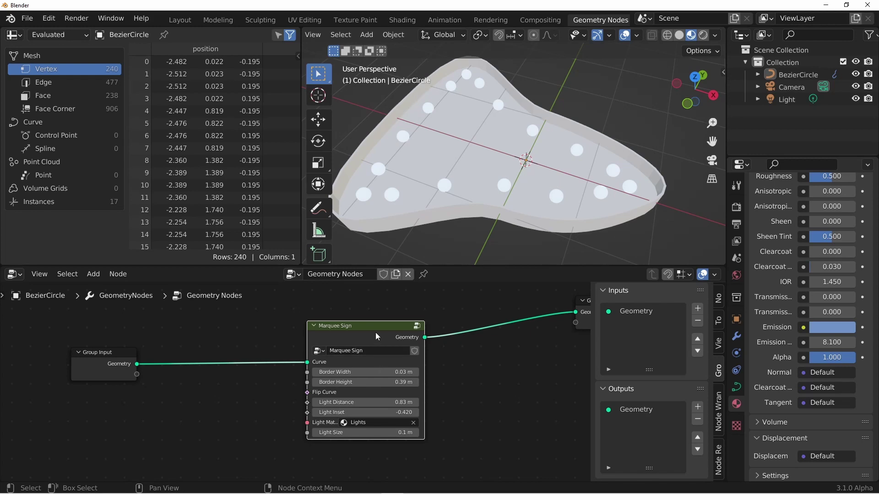
- Inside the nested Border group, insert a Set Material node before the output
key("Tab")
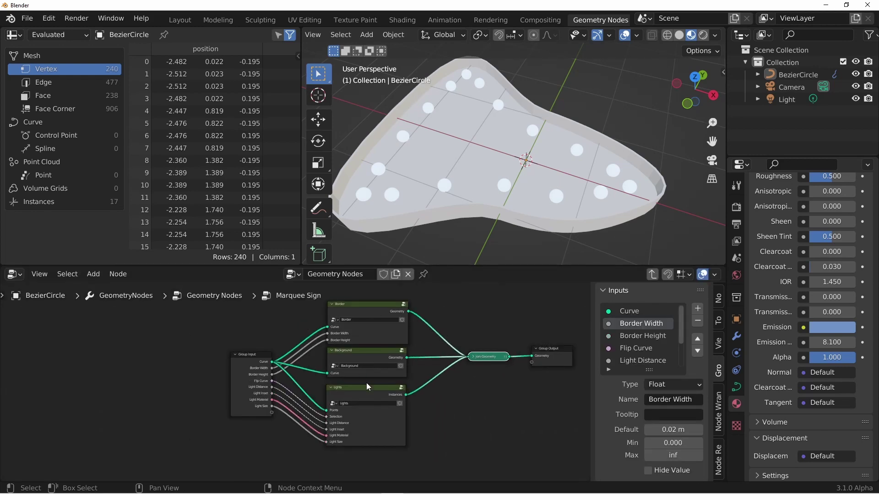
left_click(393, 310)
key("Tab")
key("Home")
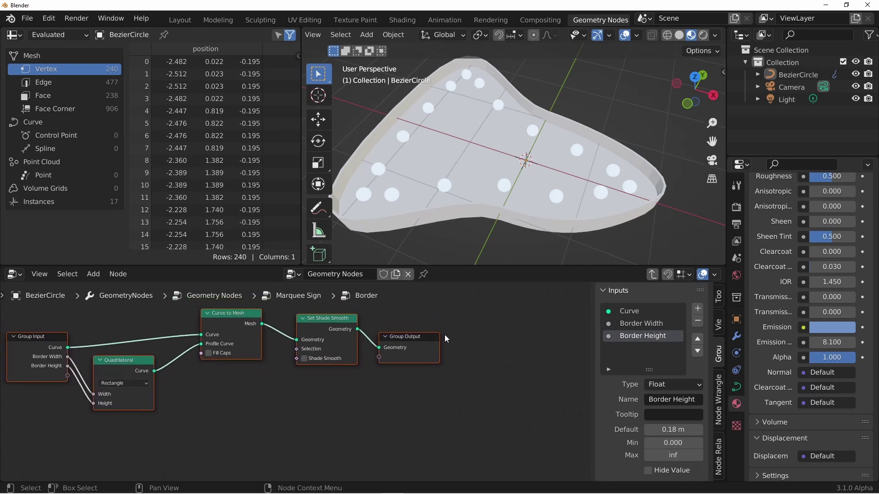
key("shift+a")
left_click(496, 392)
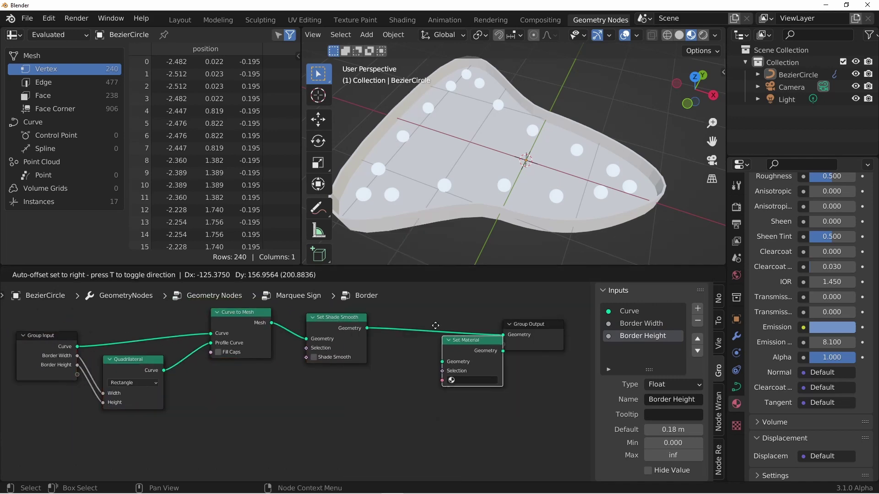
left_click(412, 359)
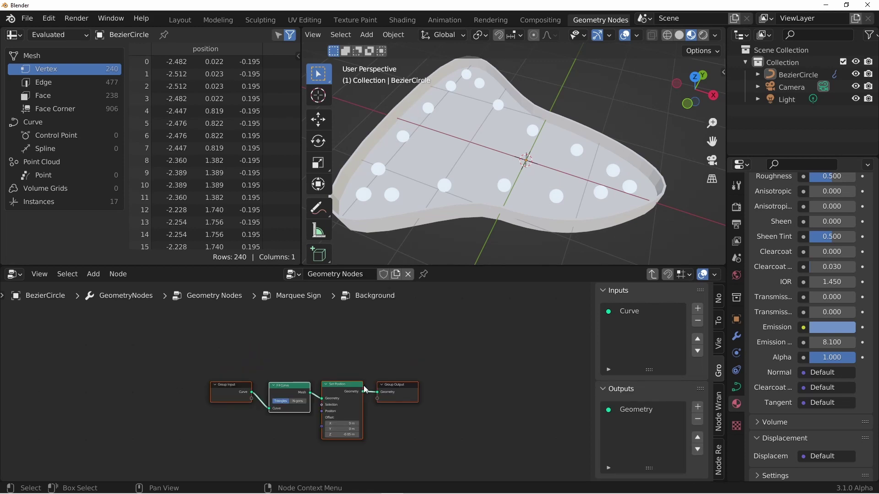
left_click_drag(410, 386, 483, 382)
- Expose the material as a 'Sign Material' group input and give Marquee Sign a fake user
key("shift+a")
mouse_move(399, 345)
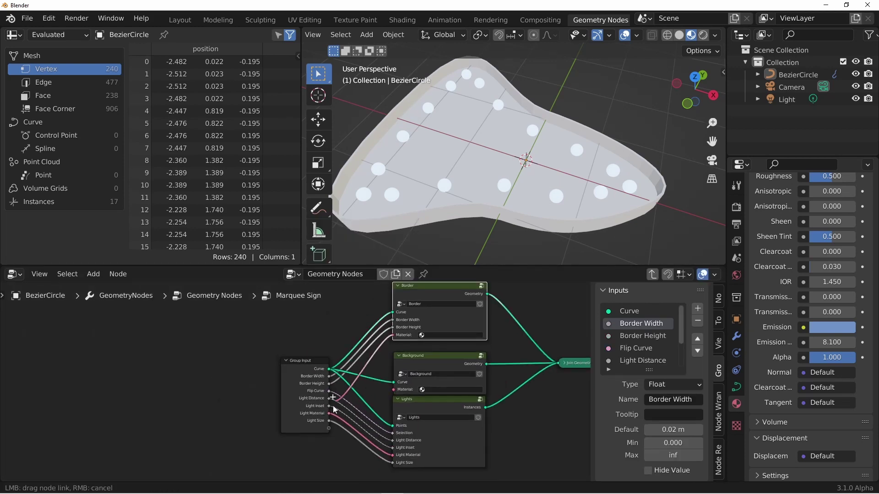
left_click_drag(392, 392, 328, 428)
double_click(633, 360)
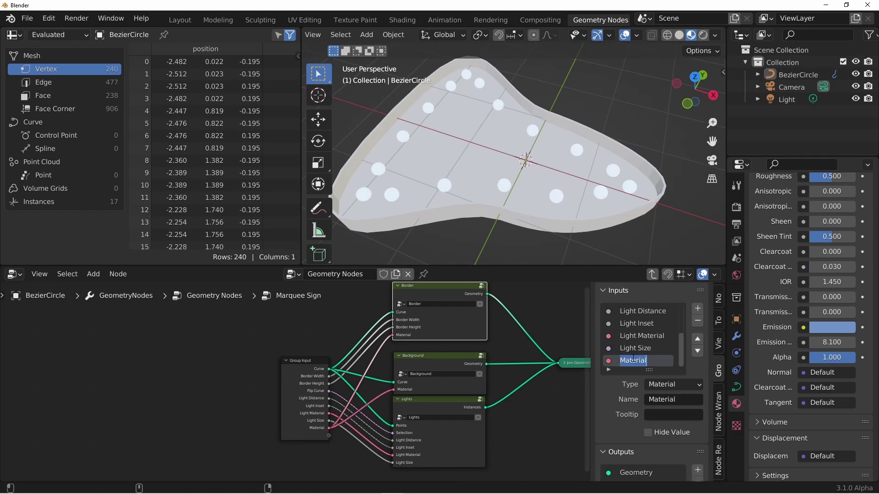
type("Sign Material")
key("Return")
key("Tab")
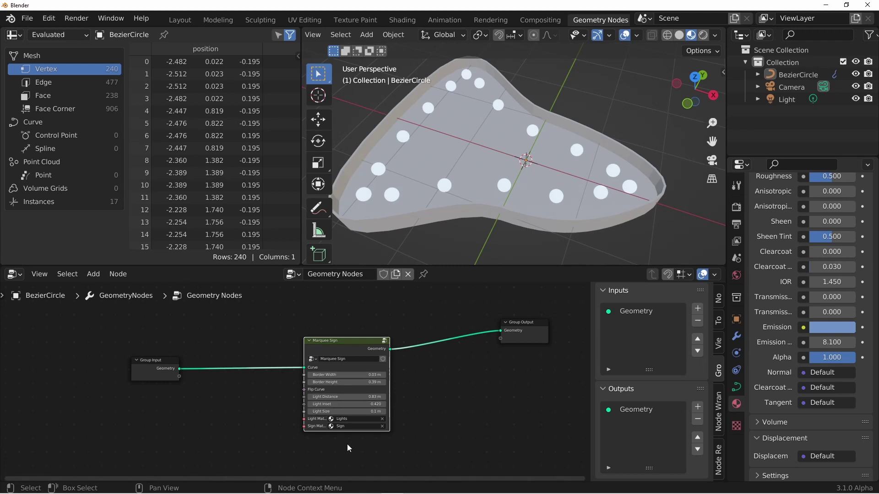
left_click(383, 359)
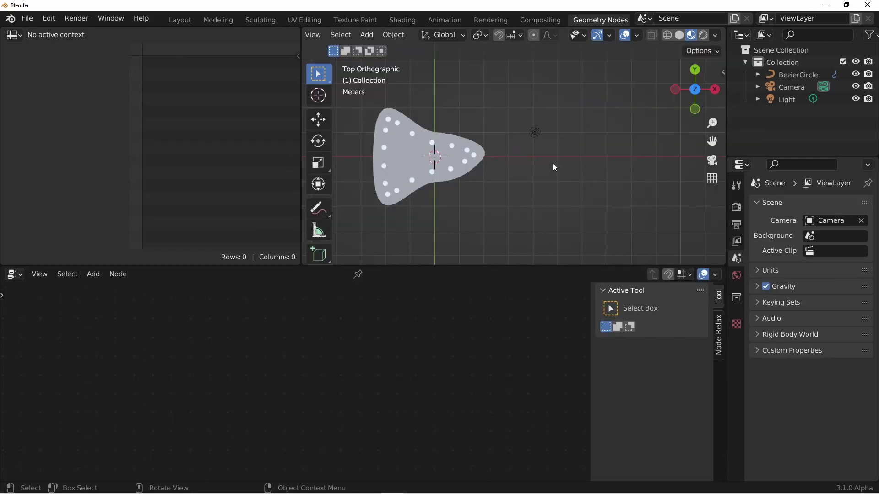
- Add a new Bezier curve and create a geometry nodes tree for it
key("shift+a")
mouse_move(553, 163)
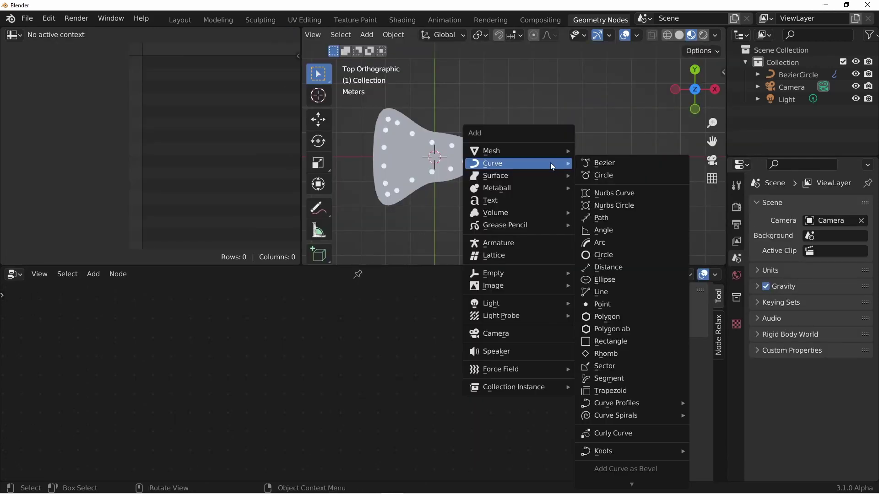
left_click(601, 163)
scroll(552, 162, "up", 2)
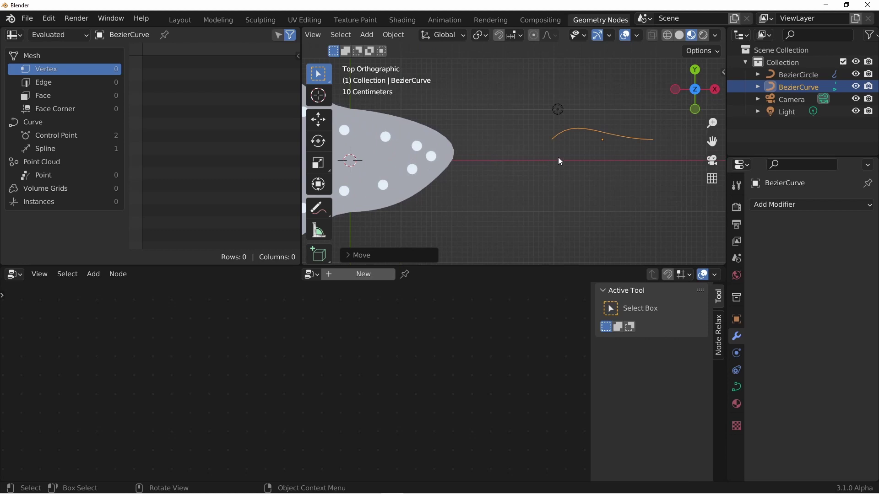
scroll(556, 145, "up", 2)
left_click(362, 274)
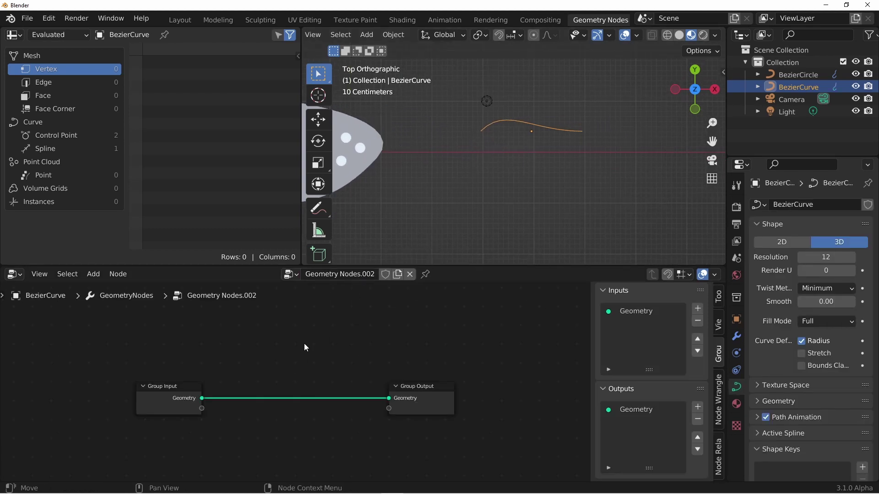
- Place the Marquee Sign group node between the Group Input and Group Output
key("shift+a")
mouse_move(263, 468)
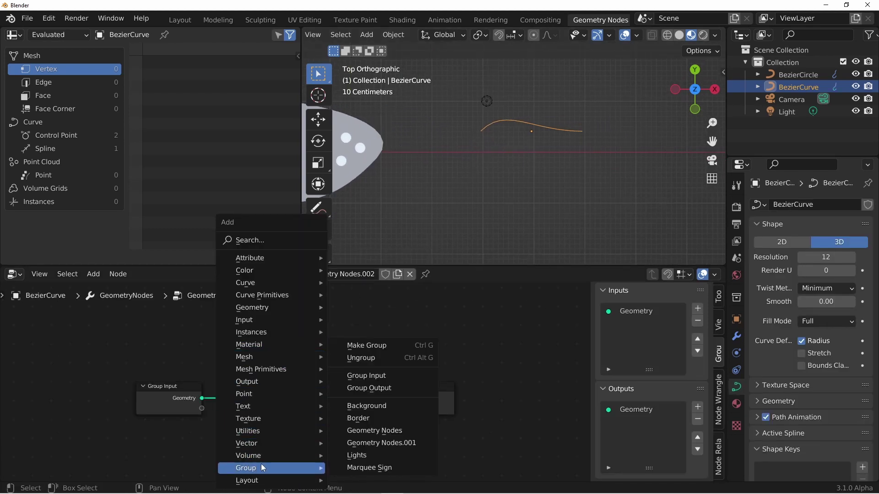
left_click(368, 468)
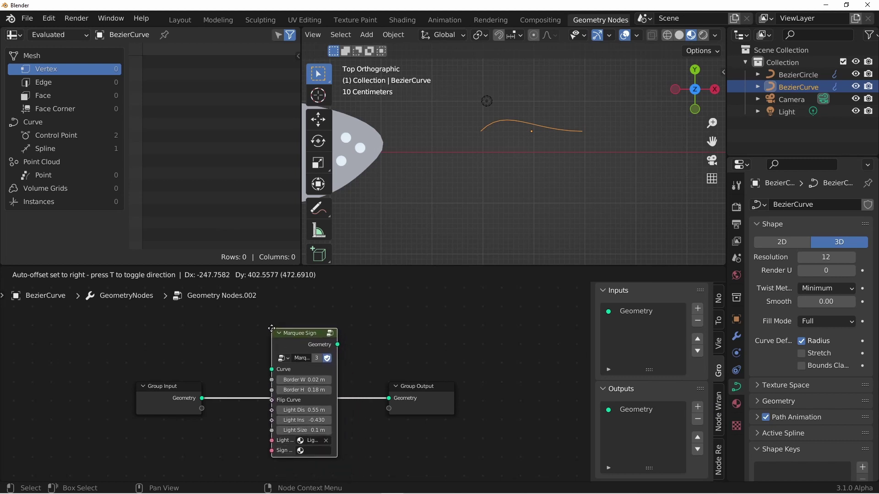
left_click(271, 328)
middle_click_drag(513, 196, 493, 136)
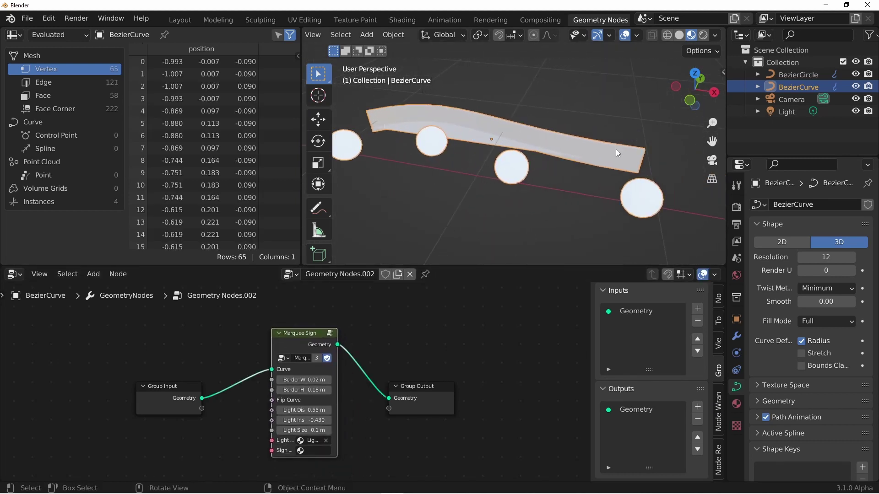
- From the top view, make the BezierCurve cyclic so it closes into a loop
key("KP_7")
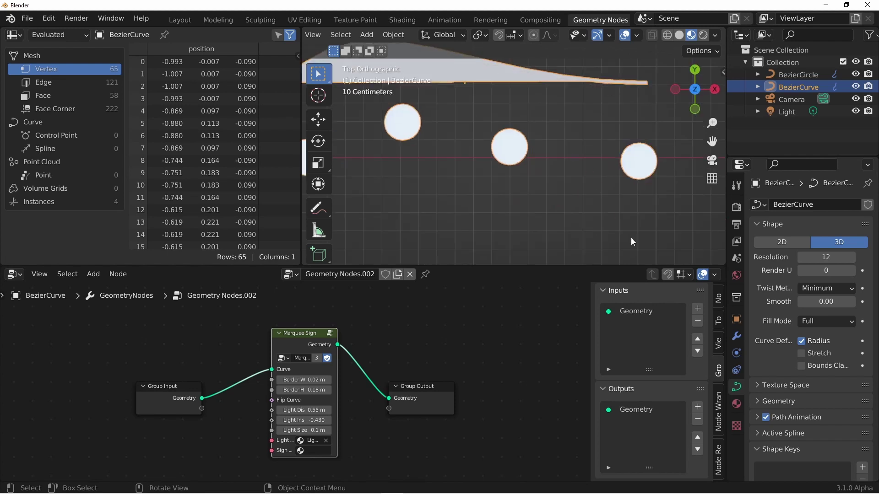
scroll(631, 237, "down", 3)
left_click(761, 438)
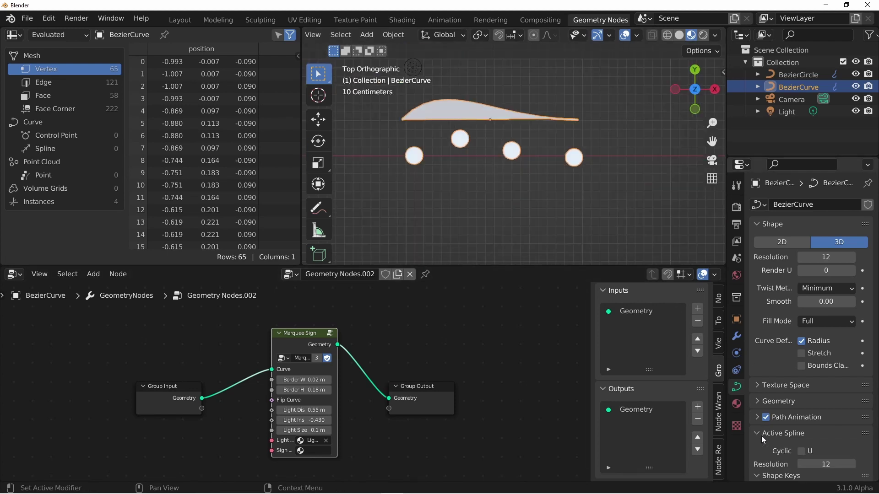
left_click(801, 451)
- Reshape the loop into a kidney shape by rotating and scaling its control-point handles
key("Tab")
left_click(581, 123)
key("r")
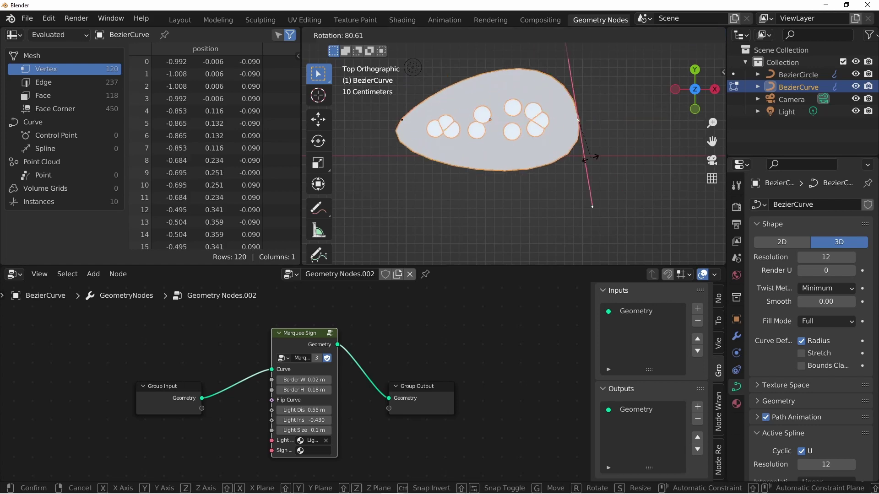
scroll(563, 151, "down", 3)
left_click(450, 134)
key("s")
left_click(497, 140)
key("r")
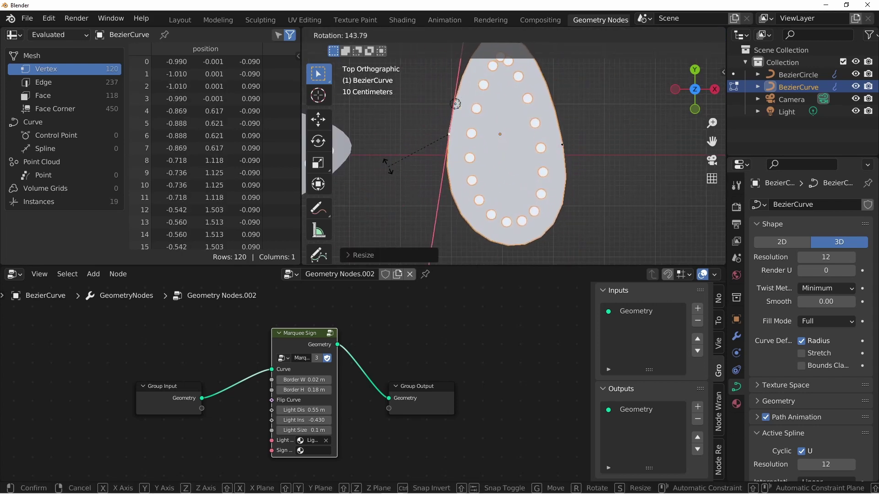
key("Return")
- Move and shrink the curve, then freehand-draw a second closed loop as another sign
key("g")
key("Return")
scroll(431, 144, "down", 3)
key("s")
key("Return")
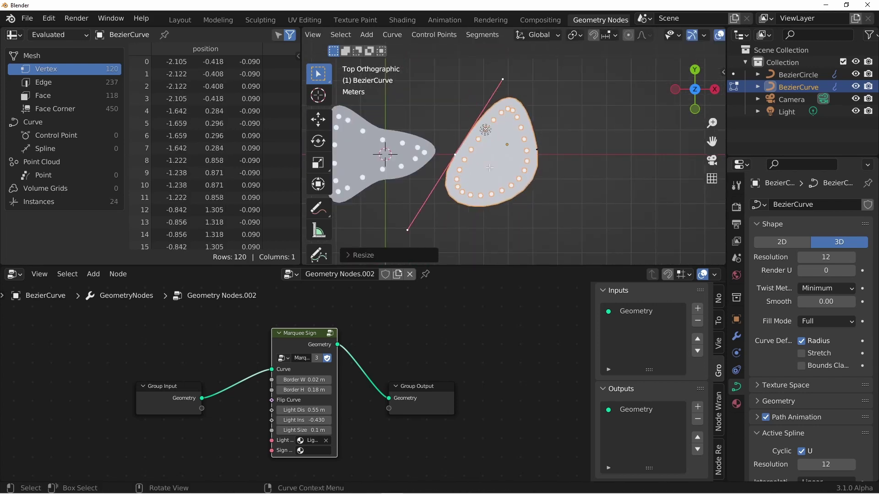
scroll(328, 215, "down", 5)
left_click(322, 172)
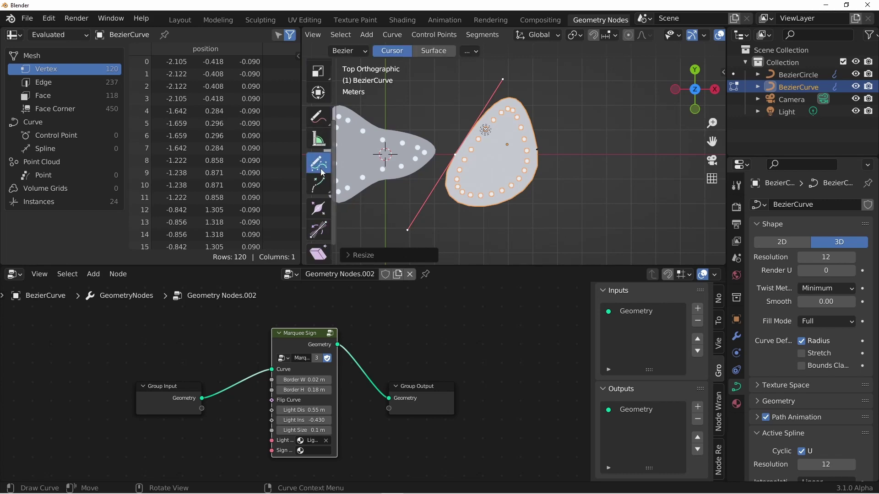
mouse_move(578, 200)
left_mouse_down()
mouse_move(591, 86)
mouse_move(586, 202)
left_mouse_up()
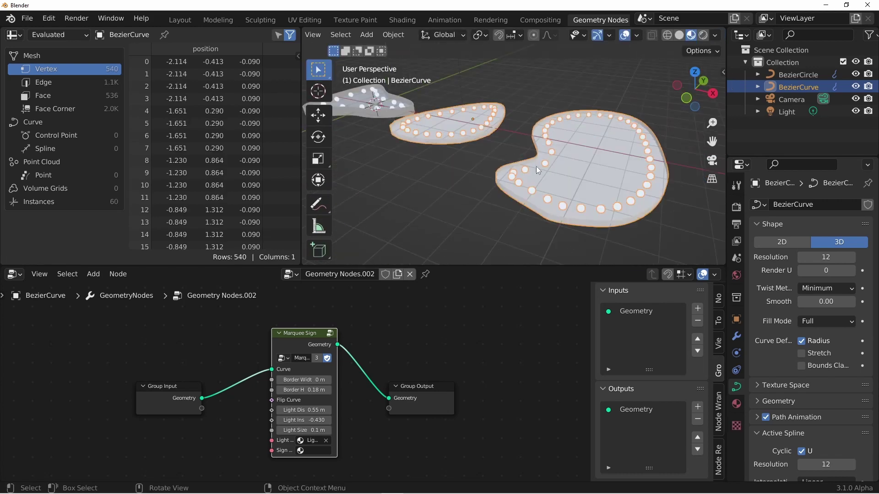
left_click(518, 173)
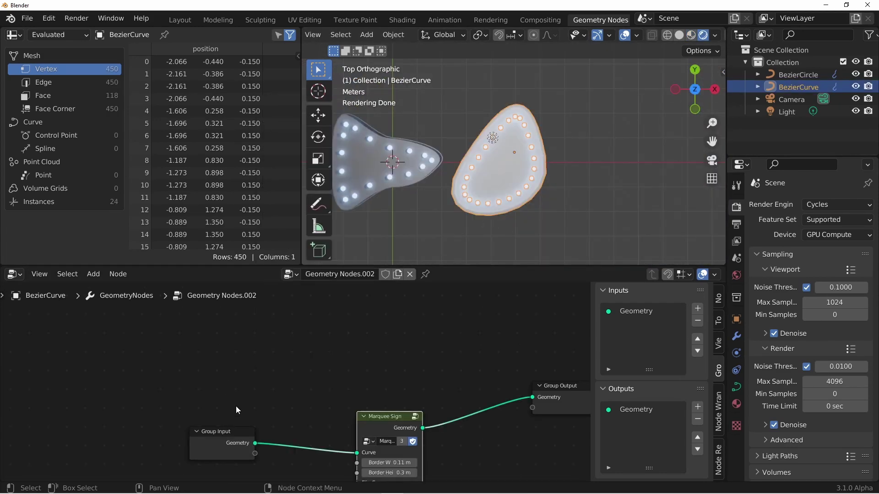
- Add a String to Curves node with the text 'Hello!'
key("shift+a")
mouse_move(273, 264)
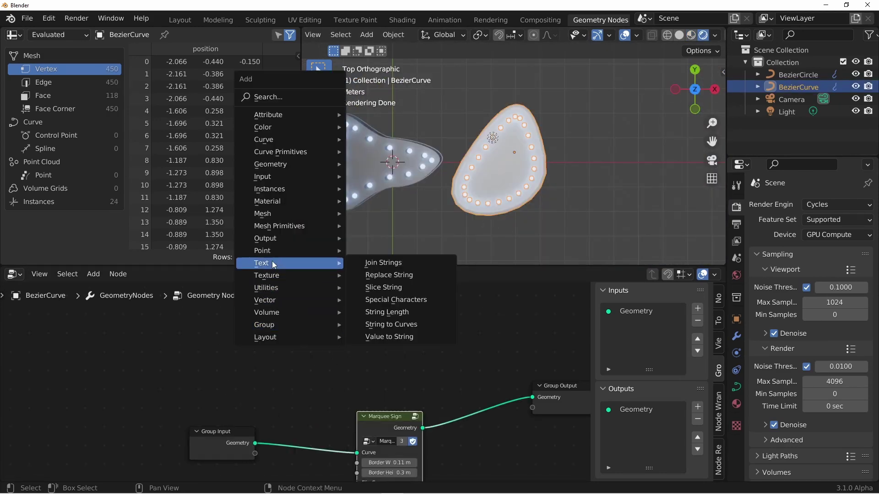
left_click(391, 324)
left_click(320, 401)
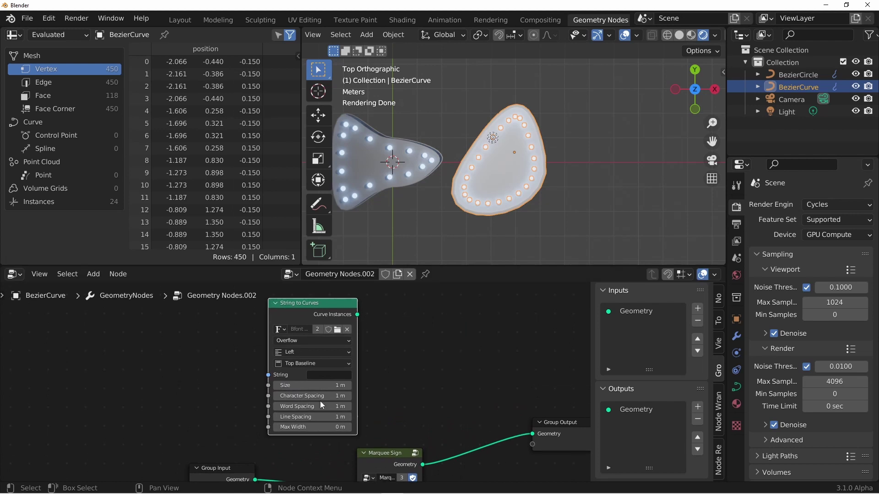
left_click(319, 376)
type("Hello!")
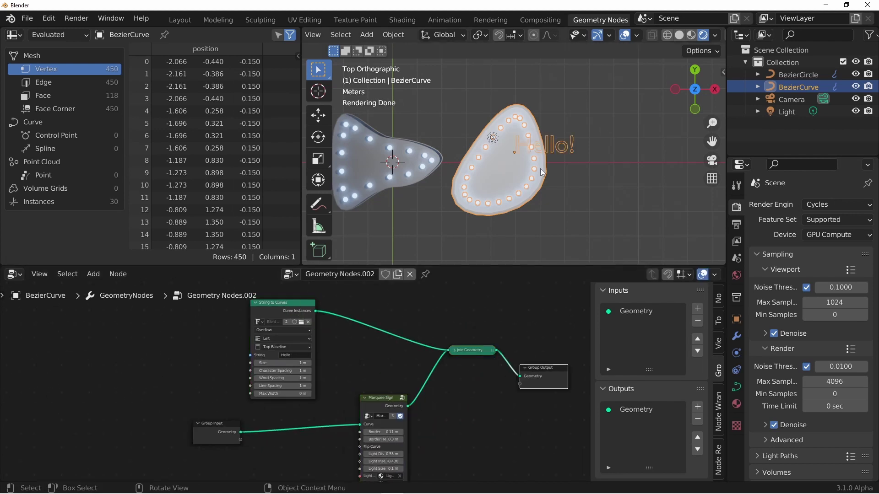
- Light the Hello! text with the Lights group, enlarging it to 2.1 m with tighter spacing
key("shift+a")
mouse_move(369, 399)
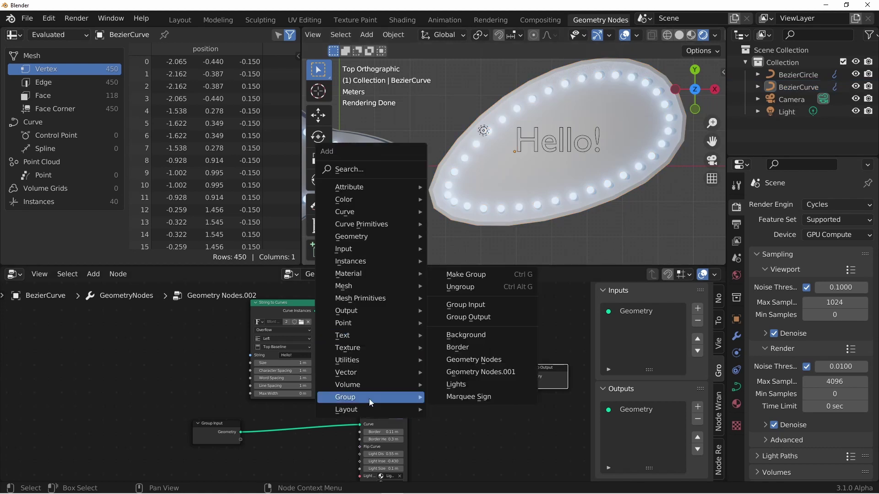
left_click(449, 388)
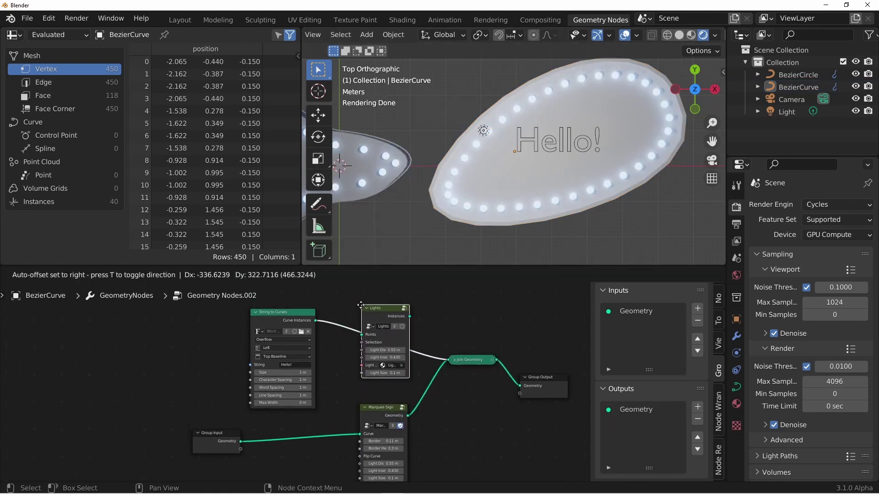
left_click(361, 305)
scroll(366, 343, "up", 3)
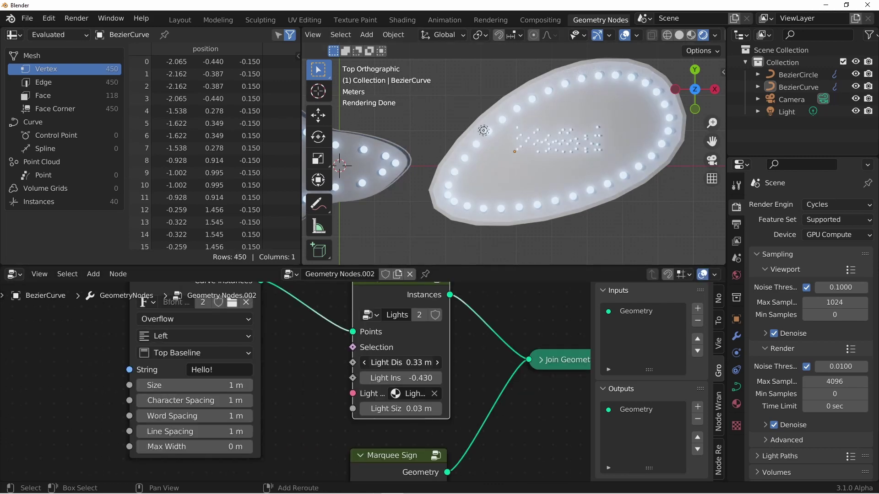
left_click_drag(401, 363, 389, 362)
scroll(629, 137, "up", 3)
left_click_drag(220, 386, 257, 385)
left_click_drag(401, 362, 403, 362)
scroll(546, 166, "down", 4)
- Nudge a sign curve point in Edit Mode, then return to the top view
key("Tab")
left_click(657, 121)
key("g")
left_click(657, 118)
key("Tab")
middle_click_drag(534, 196, 553, 208)
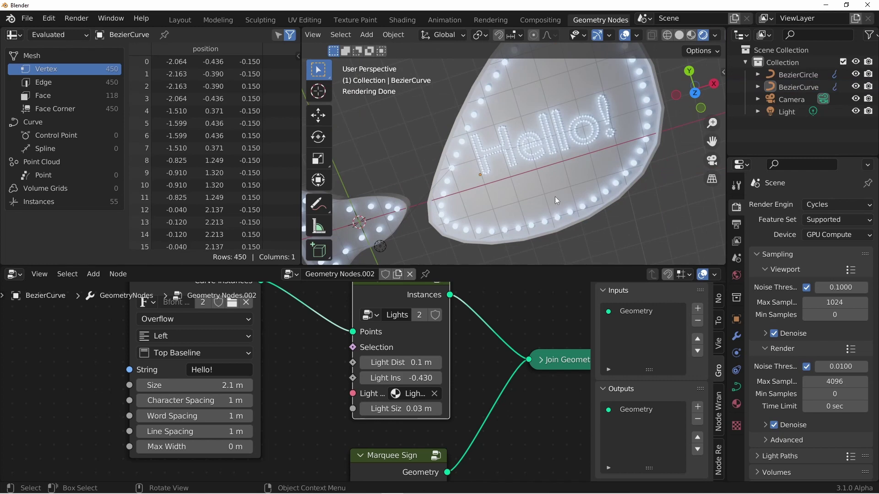
key("KP_7")
key("shift+a")
- Add a cube, cut its input-output link and add a String to Curves node
left_click(579, 169)
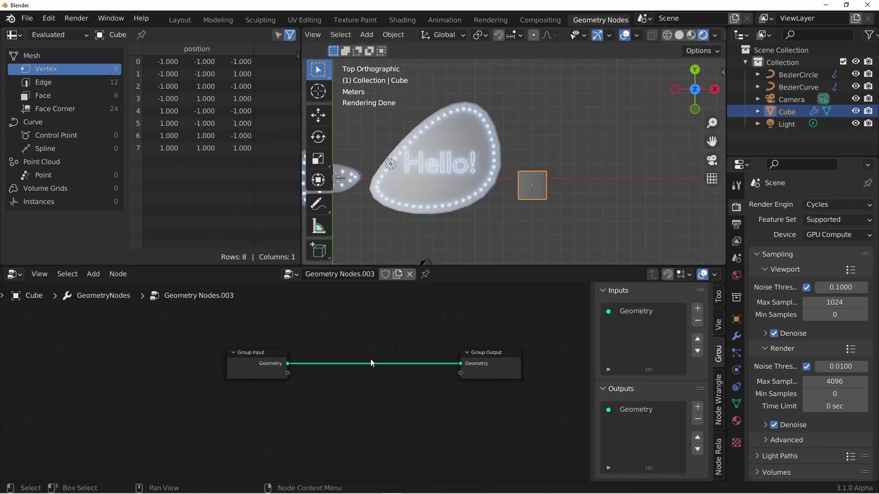
key("Home")
right_click_drag(357, 419, 386, 346, "ctrl")
key("shift+a")
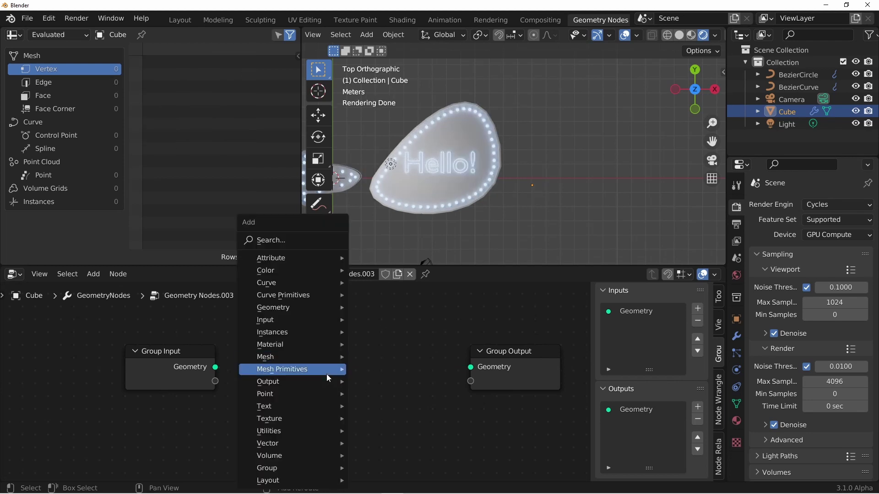
mouse_move(329, 374)
mouse_move(321, 406)
left_click(393, 456)
left_click(218, 306)
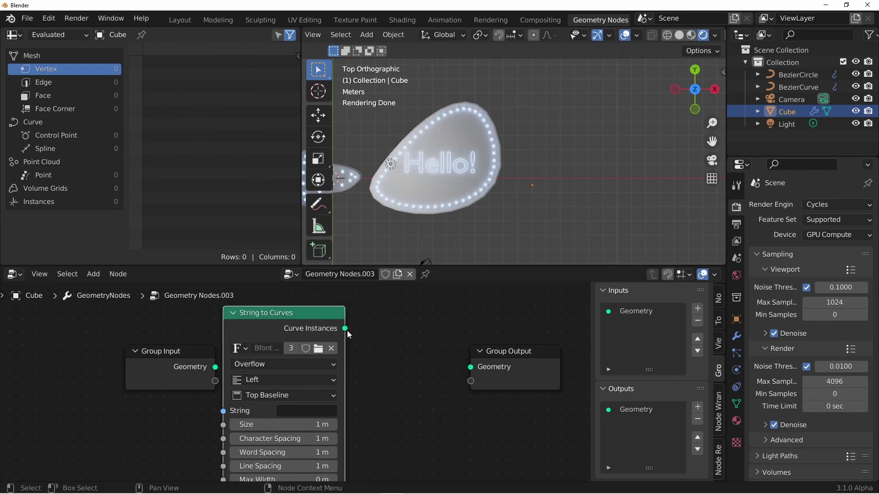
scroll(294, 381, "down", 4)
left_click(320, 403)
- Send the text curves to the output with text 'HELLO' at size 5.1 m
left_click_drag(346, 331, 538, 363)
type("HELLO")
key("Return")
left_click_drag(287, 413, 306, 414)
middle_click_drag(705, 198, 594, 204, "shift")
- Insert the Marquee Sign group between the HELLO text and the output, with smaller lights
key("shift+a")
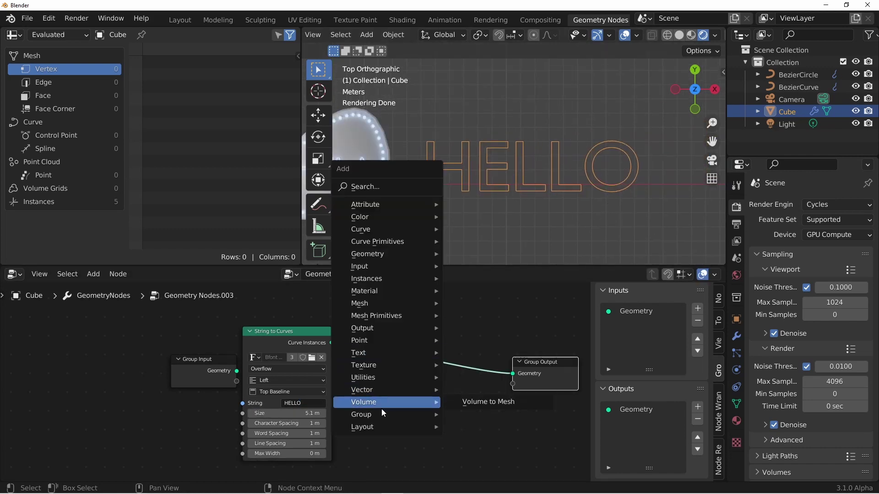
mouse_move(378, 412)
left_click(492, 415)
left_click(394, 326)
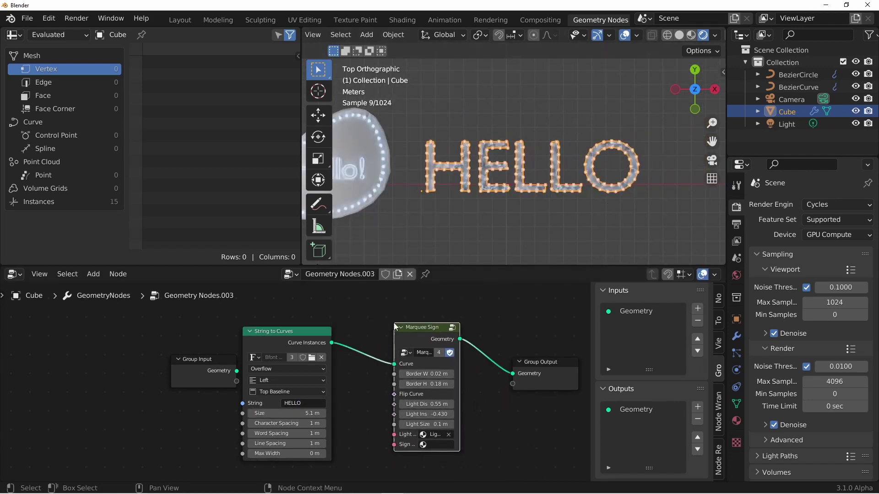
scroll(445, 169, "up", 7)
mouse_move(426, 424)
left_mouse_down()
mouse_move(414, 424)
mouse_move(429, 426)
left_mouse_up()
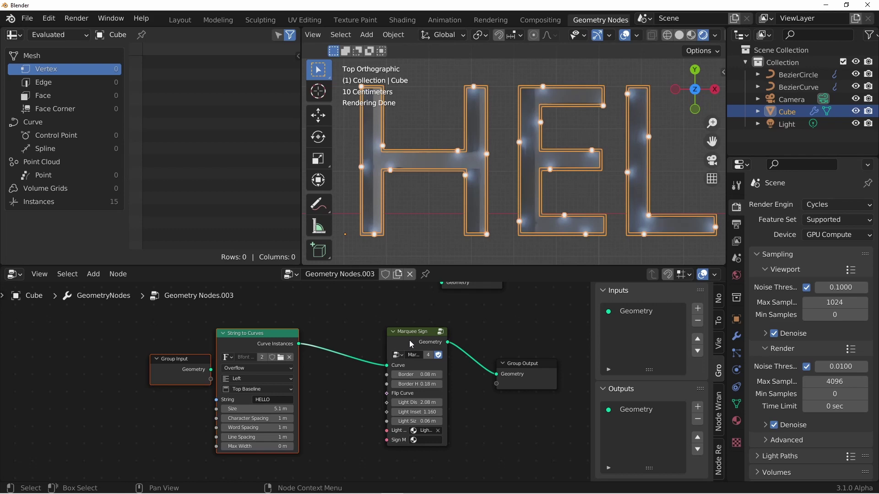
- Insert a Realize Instances node in front of the Marquee Sign node
left_click_drag(409, 340, 434, 341)
key("shift+a")
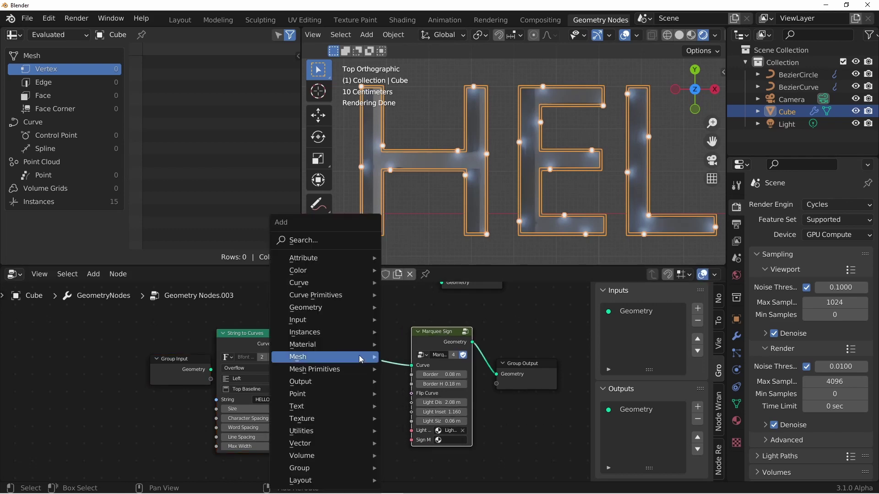
left_click(426, 355)
left_click(334, 349)
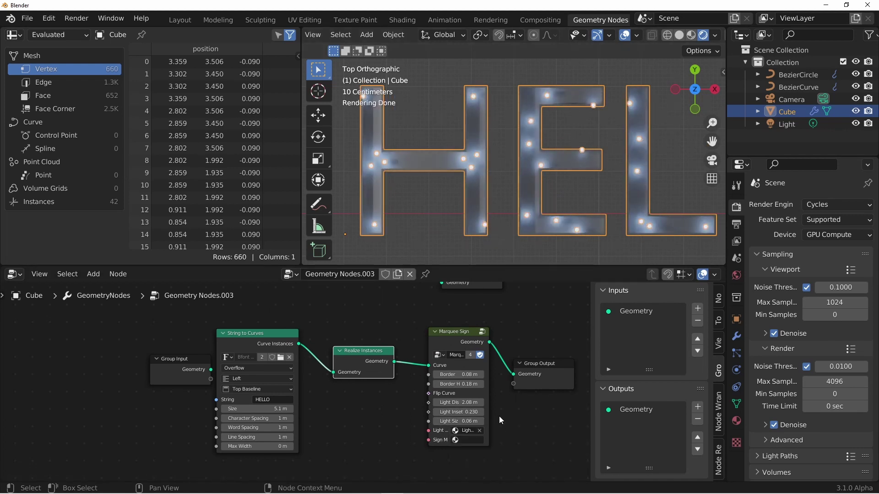
- Set the Light Inset to 0.260 and the Light Distance to 0.98 m
left_click_drag(465, 414, 467, 414)
left_click_drag(464, 403, 413, 404)
scroll(572, 152, "down", 3)
middle_click_drag(583, 151, 508, 150, "shift")
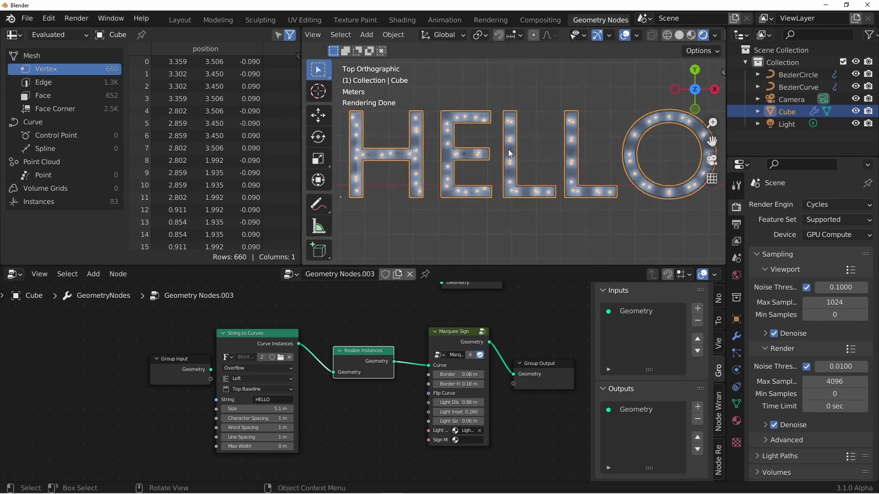
middle_click_drag(479, 109, 500, 121)
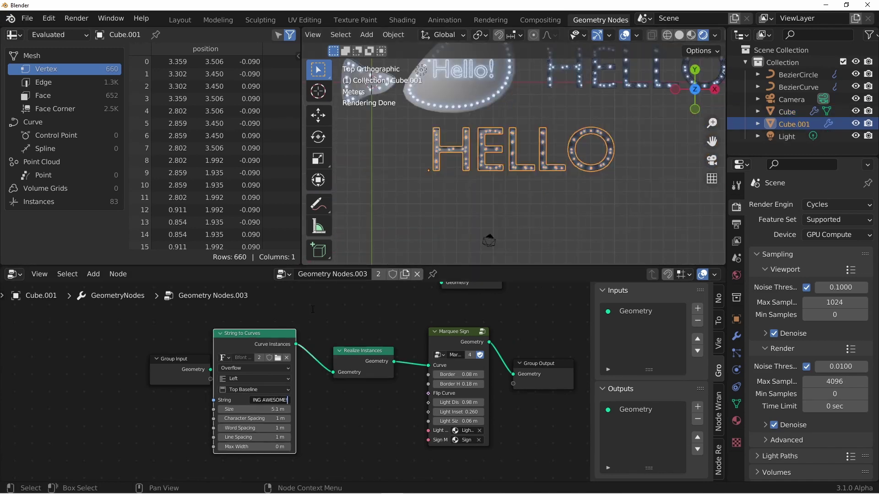
- Commit the THANKS! text, move the copied sign lower left, and set its size to 10.8 m
key("Return")
scroll(549, 178, "down", 3)
key("g")
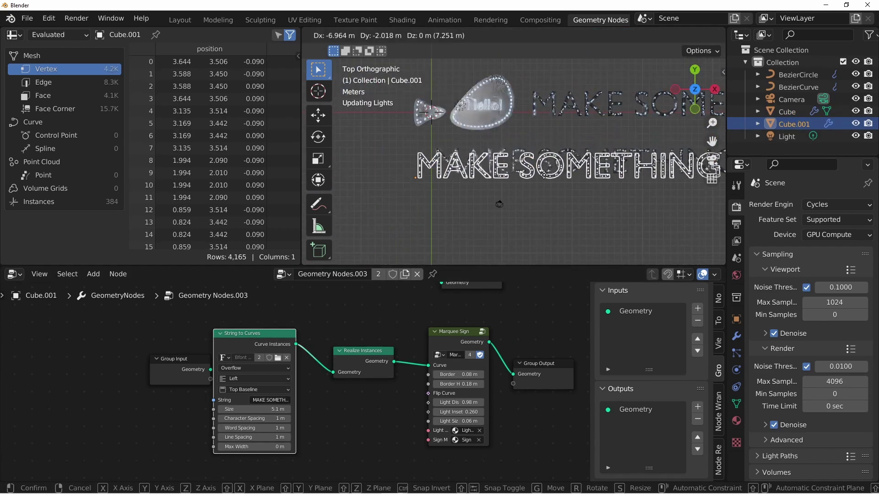
left_click(543, 151)
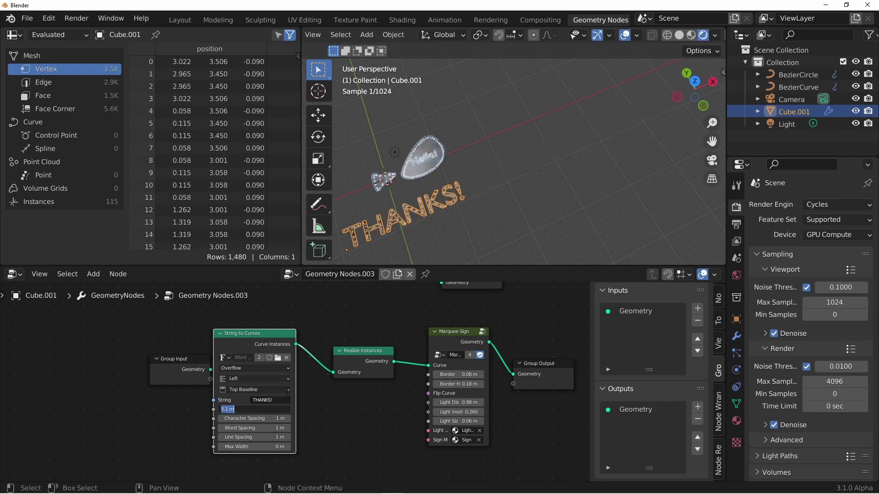
type("10.8")
key("Return")
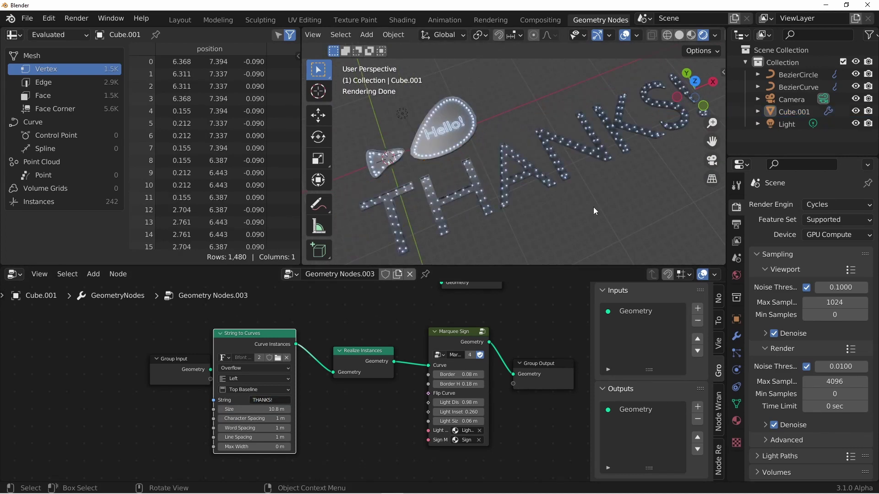